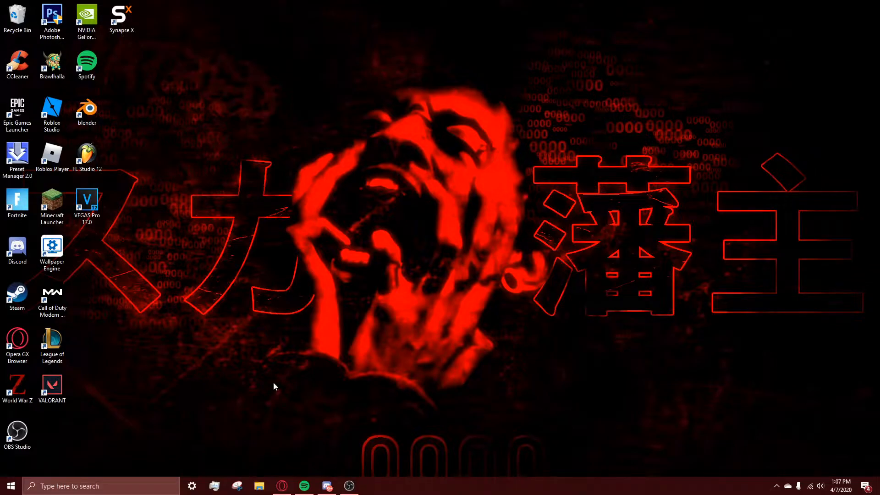
- Switch to the browser and look over the video thumbnails on Yassuo's YouTube channel
{"action": "left_click", "coordinate": [283, 487]}
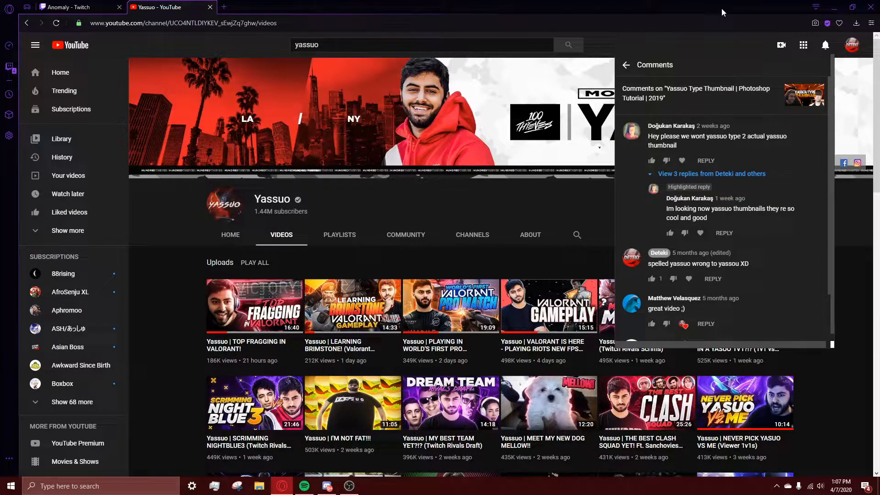
{"action": "left_click", "coordinate": [853, 235]}
{"action": "scroll", "coordinate": [840, 208], "scroll_direction": "down", "scroll_amount": 2}
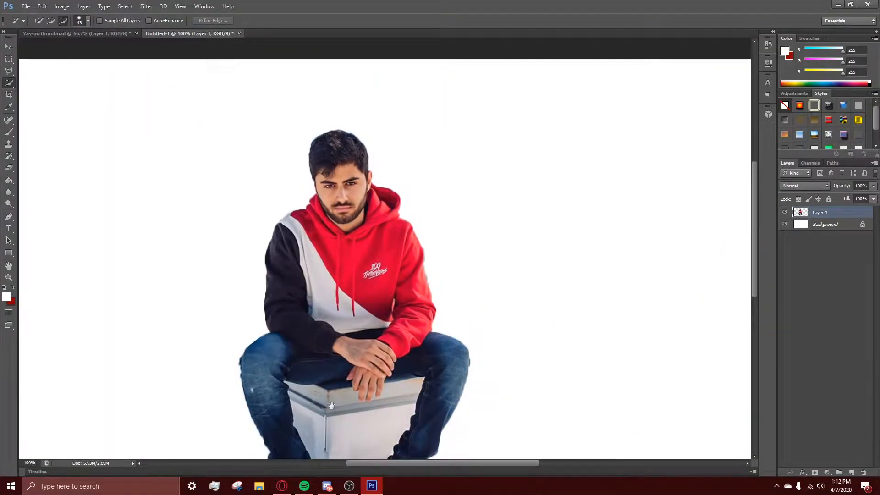
- Enlarge the cut-out man on Layer 1 and position him at the right side of the canvas, cropped at the waist
{"action": "left_click_drag", "start_coordinate": [331, 405], "coordinate": [242, 180]}
{"action": "scroll", "coordinate": [261, 283], "scroll_direction": "down", "scroll_amount": 3}
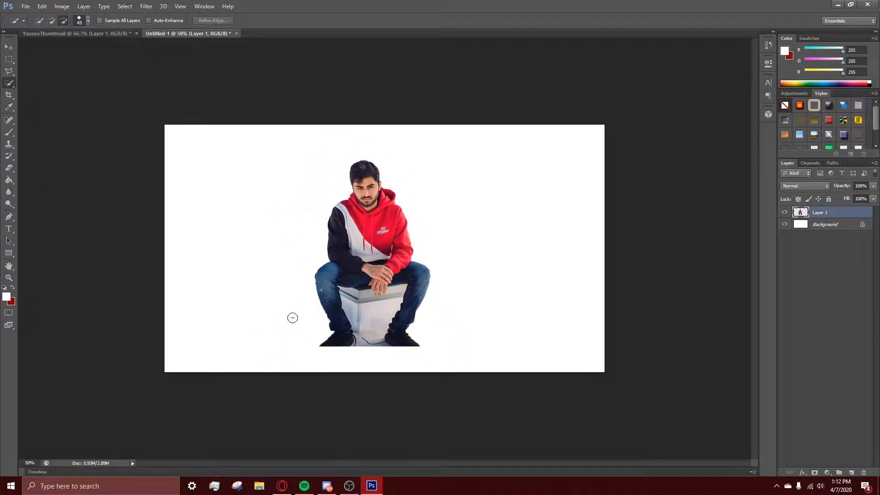
{"action": "key", "text": "ctrl+t"}
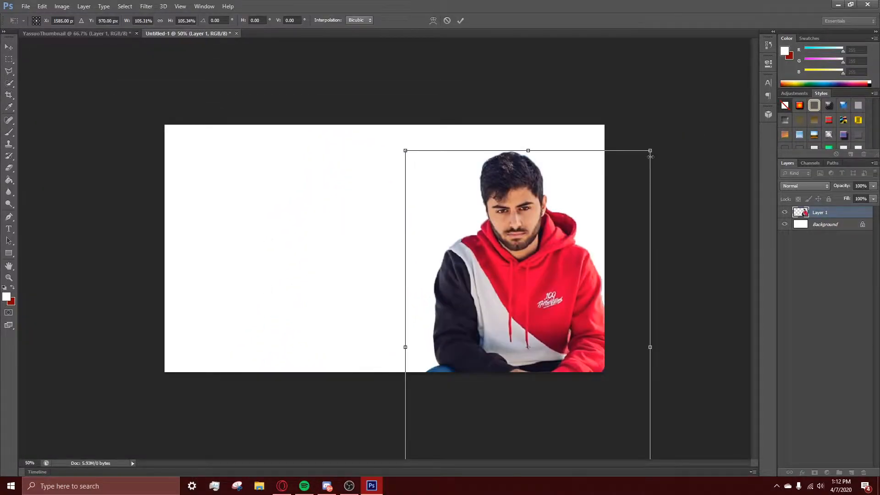
{"action": "key", "text": "Return"}
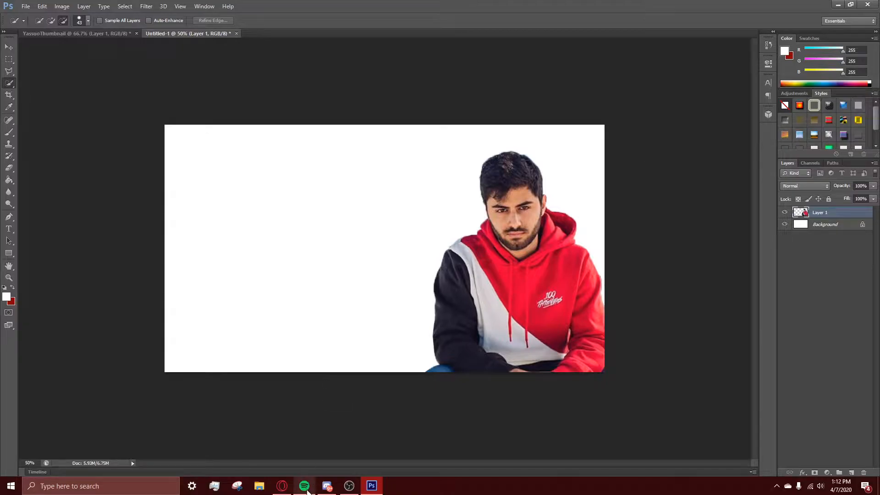
- Switch to the browser and look at the Instagram photo used as the source of the cut-out
{"action": "left_click", "coordinate": [288, 487]}
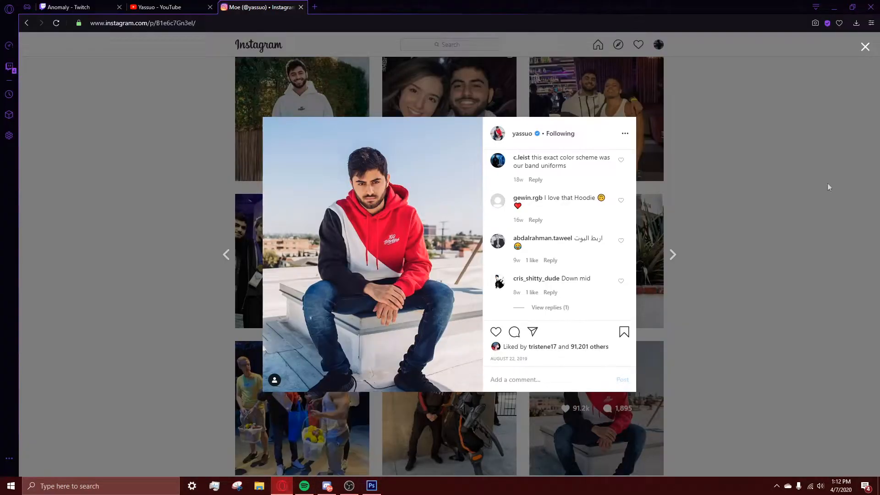
{"action": "left_click", "coordinate": [408, 246]}
{"action": "left_click", "coordinate": [809, 281]}
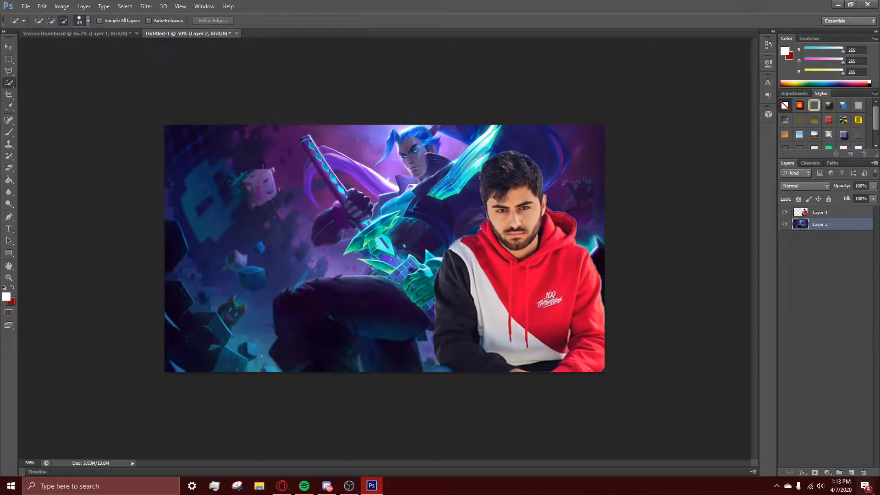
- Add a Gradient Map adjustment layer above the Layer 2 background artwork and open its gradient for editing
{"action": "left_click", "coordinate": [827, 473]}
{"action": "left_click", "coordinate": [820, 454]}
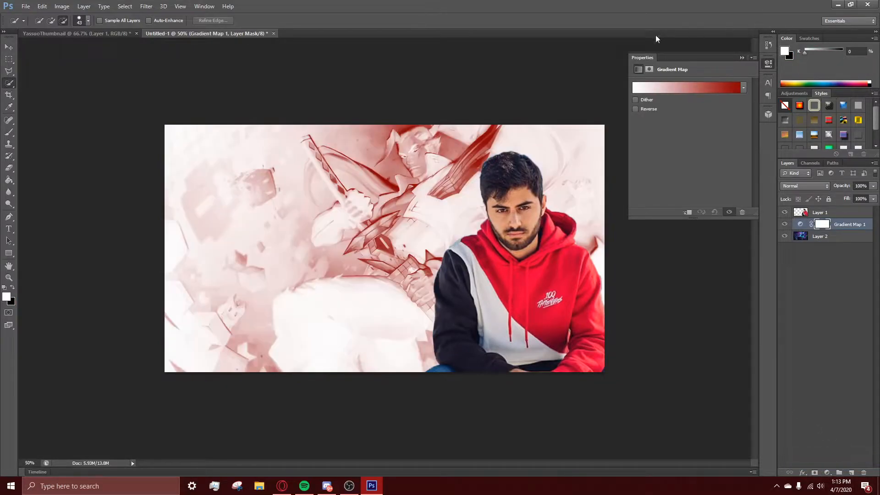
{"action": "left_click", "coordinate": [681, 89]}
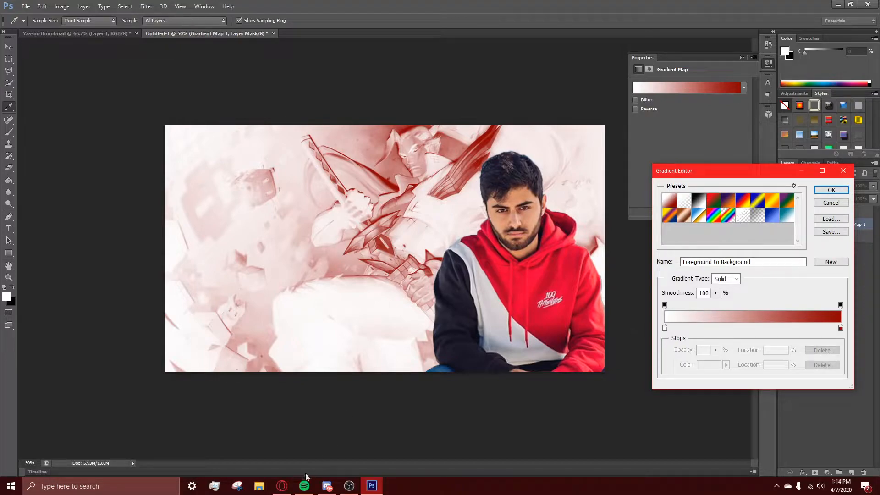
- Review Yassuo's YouTube thumbnails and the Battle Boss Yasuo image results in the browser, and return to Photoshop
{"action": "left_click", "coordinate": [281, 487]}
{"action": "left_click", "coordinate": [148, 6]}
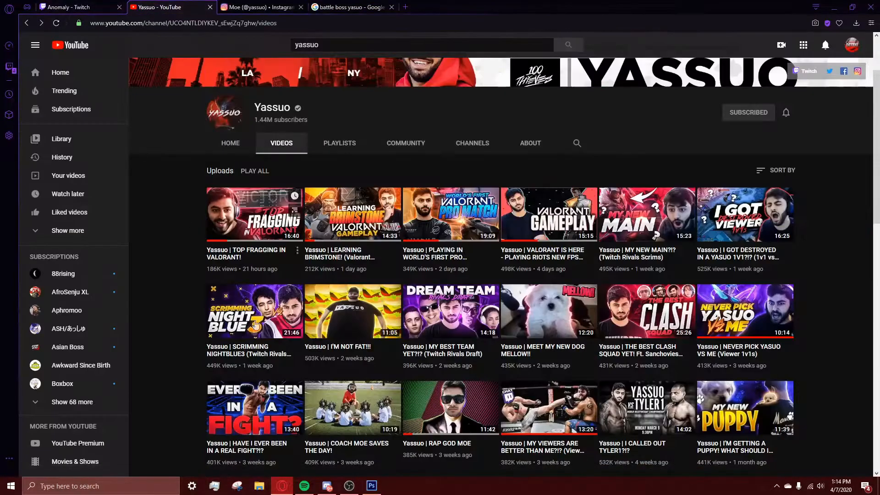
{"action": "left_click", "coordinate": [350, 7]}
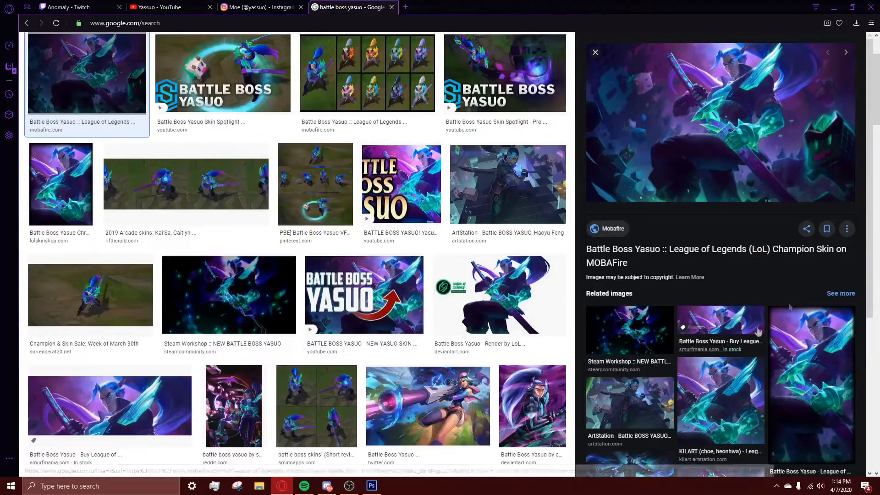
{"action": "left_click", "coordinate": [367, 486]}
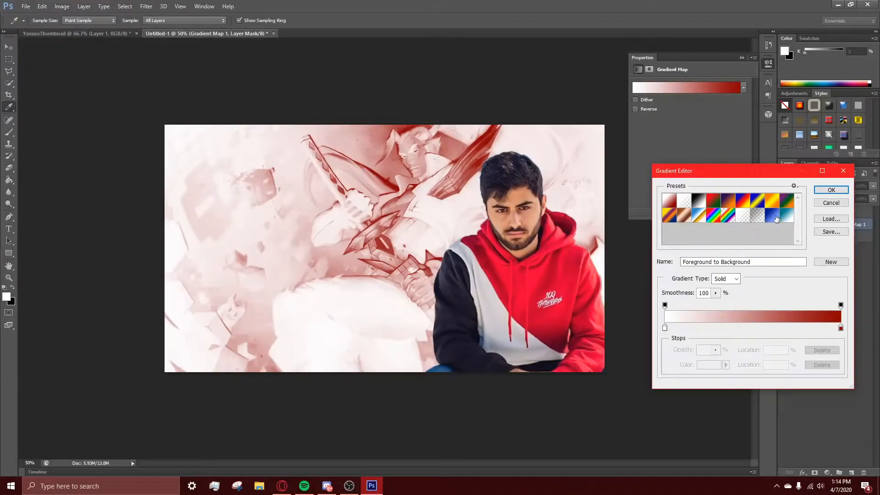
- Apply the blue gradient preset and recolour its stops from a very dark purple to purple 811299
{"action": "left_click", "coordinate": [776, 219]}
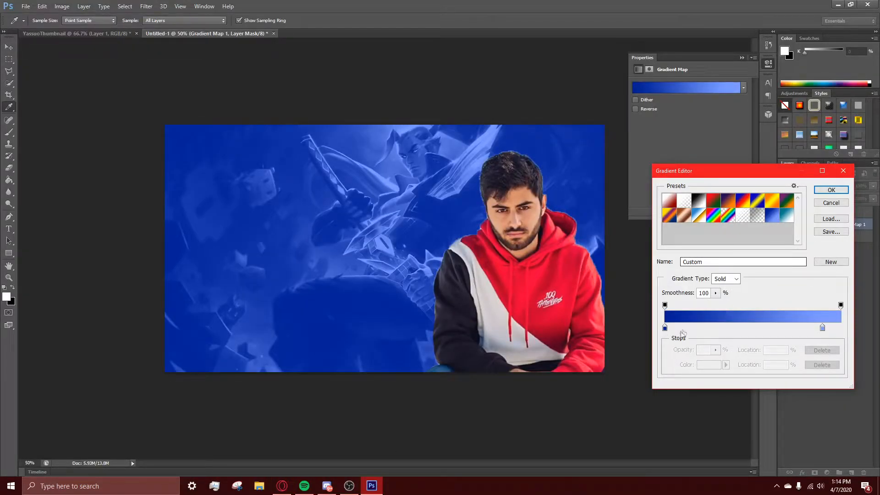
{"action": "left_click", "coordinate": [664, 327]}
{"action": "left_click", "coordinate": [708, 367]}
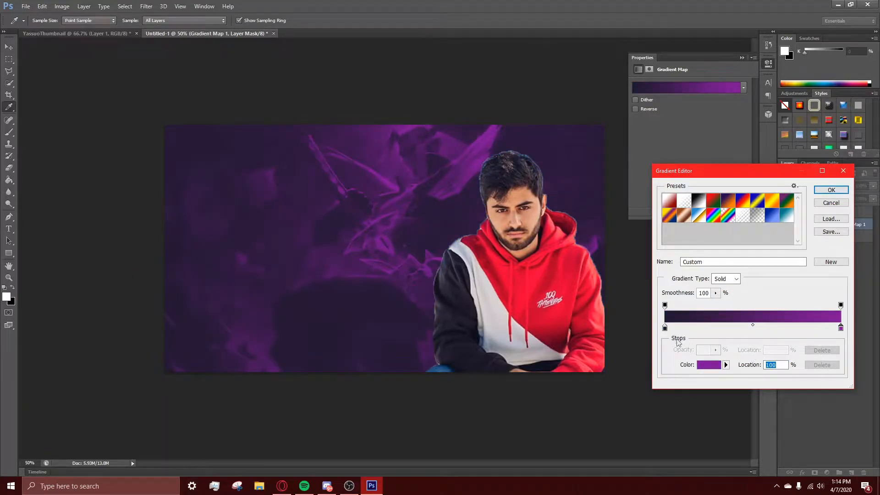
- Inspect the hex colour code of the gradient's purple end stop and close the colour picker
{"action": "left_click", "coordinate": [709, 364]}
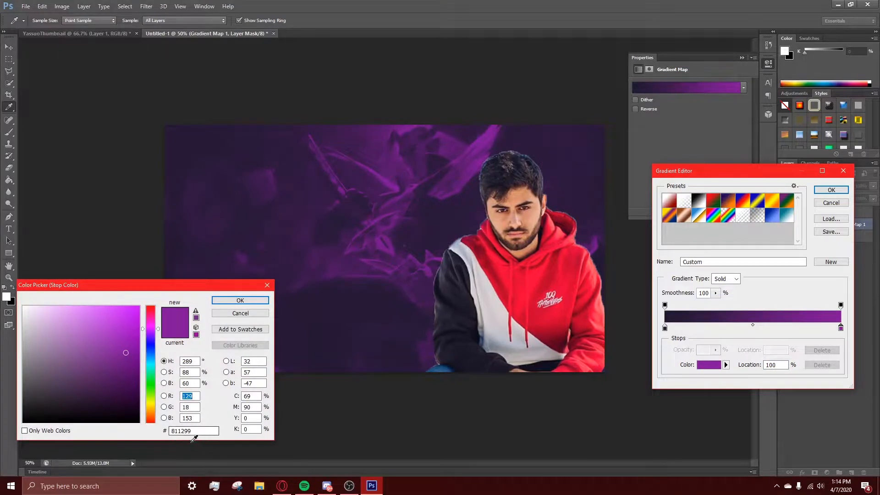
{"action": "left_click", "coordinate": [199, 430]}
{"action": "left_click", "coordinate": [199, 430]}
{"action": "left_click", "coordinate": [194, 433]}
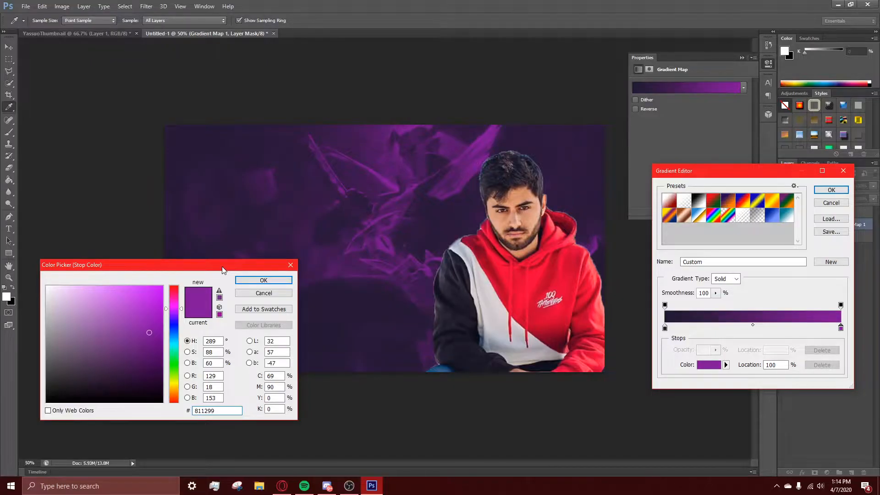
{"action": "left_click", "coordinate": [290, 266]}
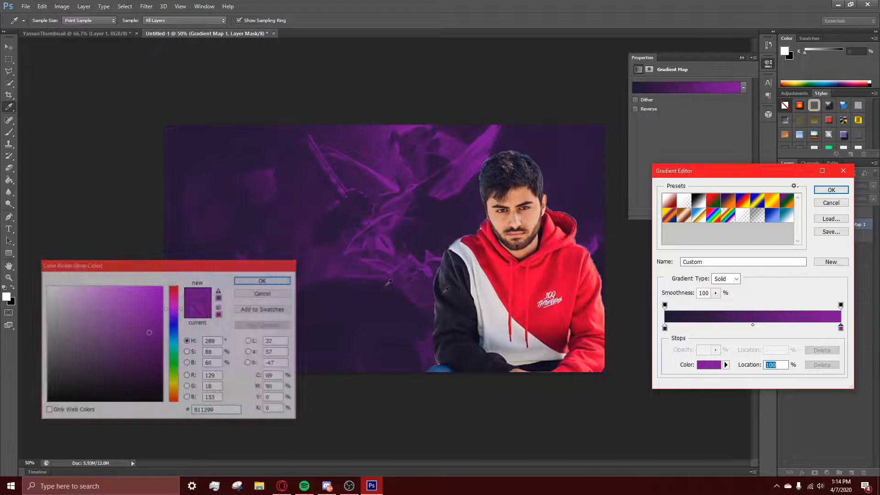
- Check the colour of the gradient's dark start stop, accept the gradient and collapse the adjustment's properties
{"action": "left_click", "coordinate": [665, 329]}
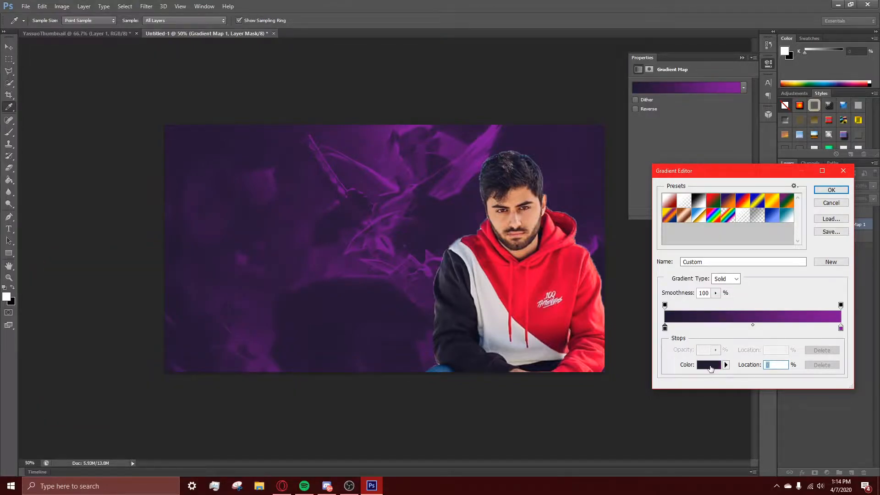
{"action": "left_click", "coordinate": [709, 366]}
{"action": "left_click", "coordinate": [831, 189]}
{"action": "key", "text": "w"}
{"action": "left_click", "coordinate": [741, 58]}
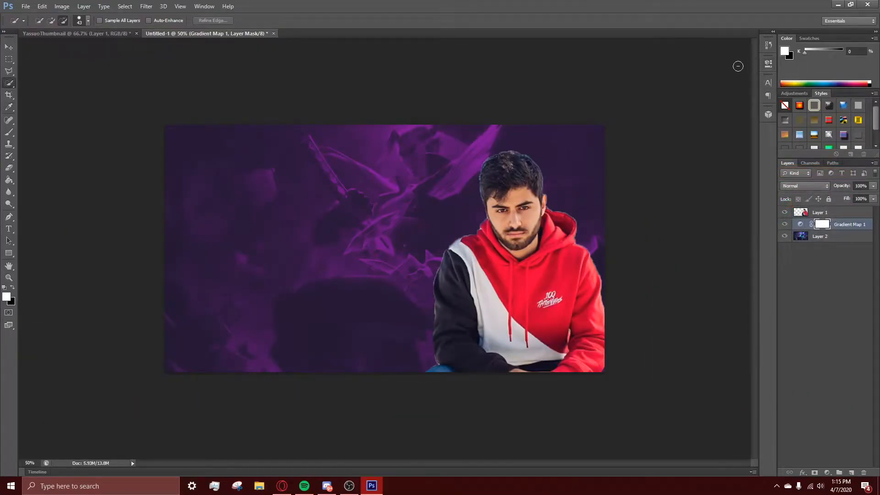
- Switch to the browser to compare Yassuo's YouTube thumbnails again, and return to Photoshop
{"action": "left_click_drag", "start_coordinate": [282, 486], "coordinate": [350, 488]}
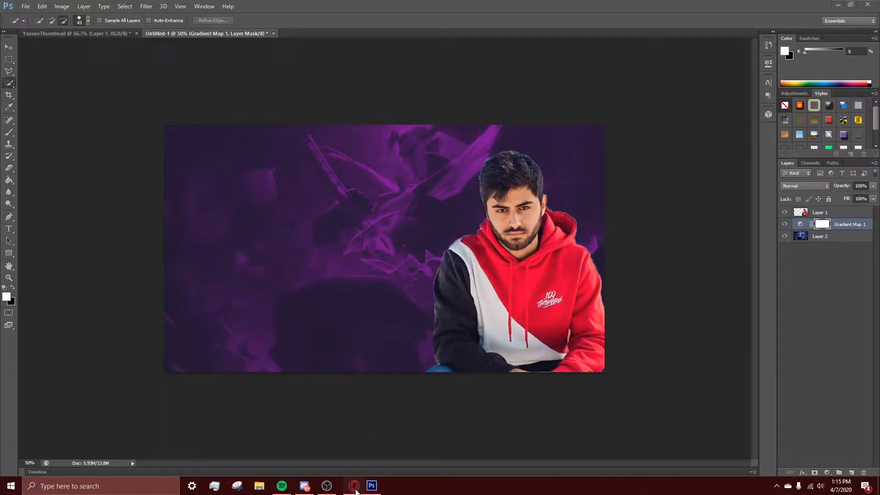
{"action": "left_click", "coordinate": [349, 486]}
{"action": "left_click", "coordinate": [187, 5]}
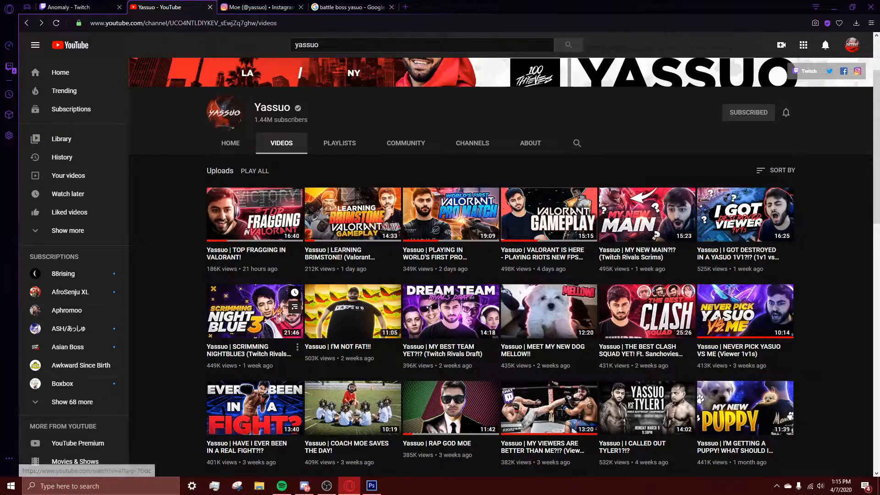
{"action": "key", "text": "alt+Tab"}
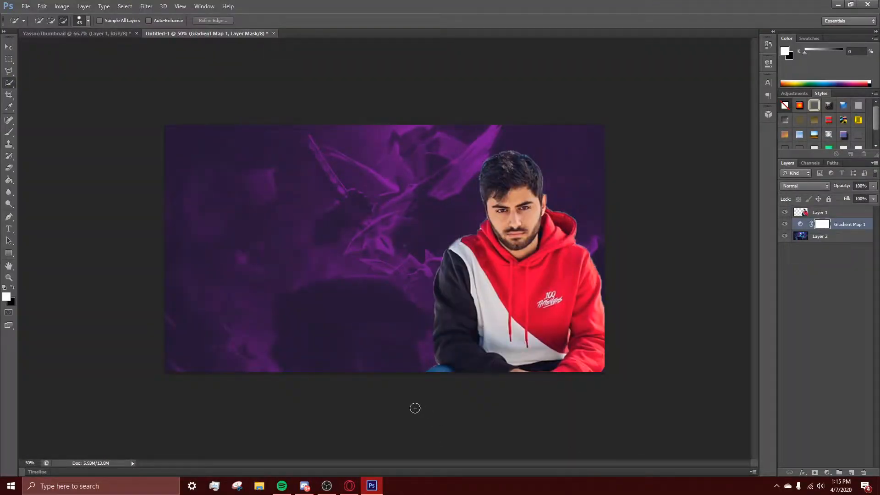
- Add an Inner Glow to the cut-out man on Layer 1 and set its colour to bright magenta
{"action": "left_click", "coordinate": [838, 215]}
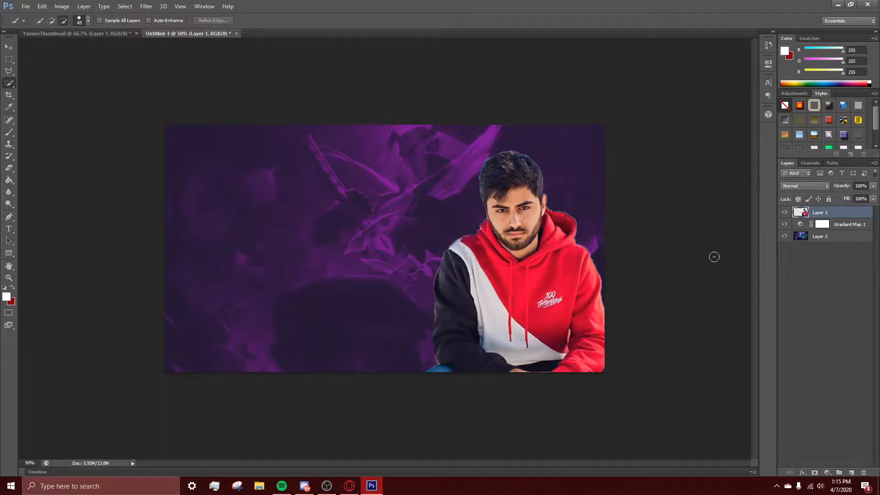
{"action": "left_click", "coordinate": [801, 472]}
{"action": "left_click", "coordinate": [846, 403]}
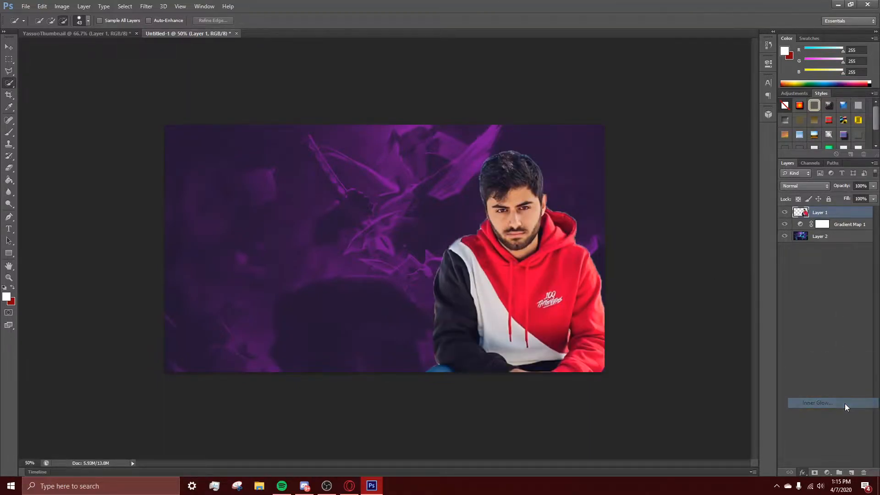
{"action": "left_click_drag", "start_coordinate": [529, 342], "coordinate": [714, 255]}
{"action": "left_click", "coordinate": [718, 314]}
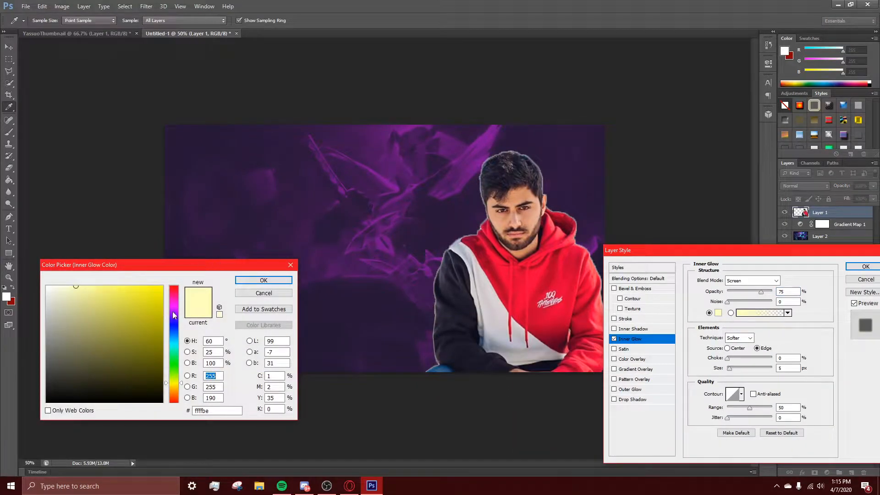
{"action": "left_click", "coordinate": [174, 308]}
{"action": "left_click", "coordinate": [143, 293]}
{"action": "left_click", "coordinate": [264, 280]}
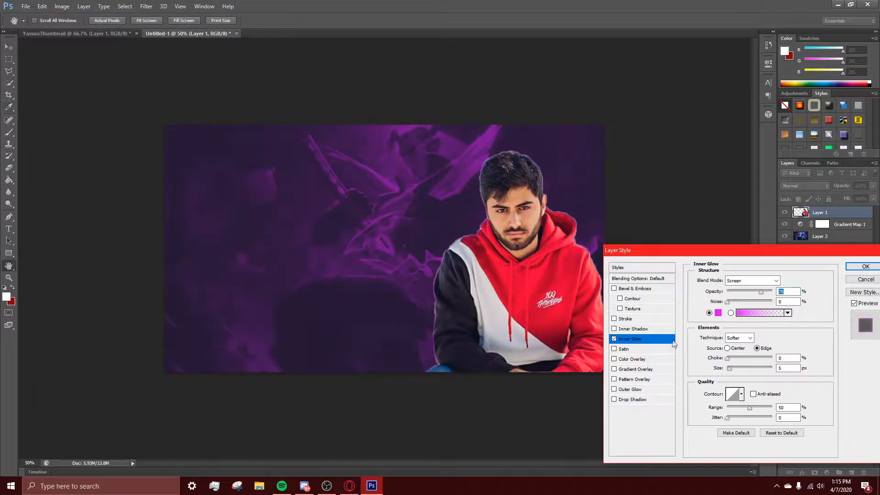
- Set the Inner Glow's opacity to 100% and its size to about 43 px, and apply the effect
{"action": "left_click_drag", "start_coordinate": [761, 292], "coordinate": [793, 292]}
{"action": "left_click_drag", "start_coordinate": [728, 368], "coordinate": [739, 369]}
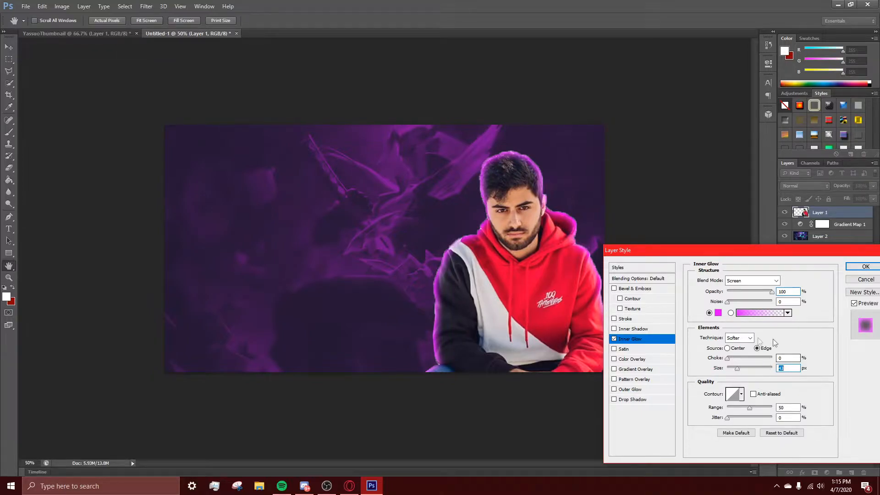
{"action": "left_click", "coordinate": [865, 267]}
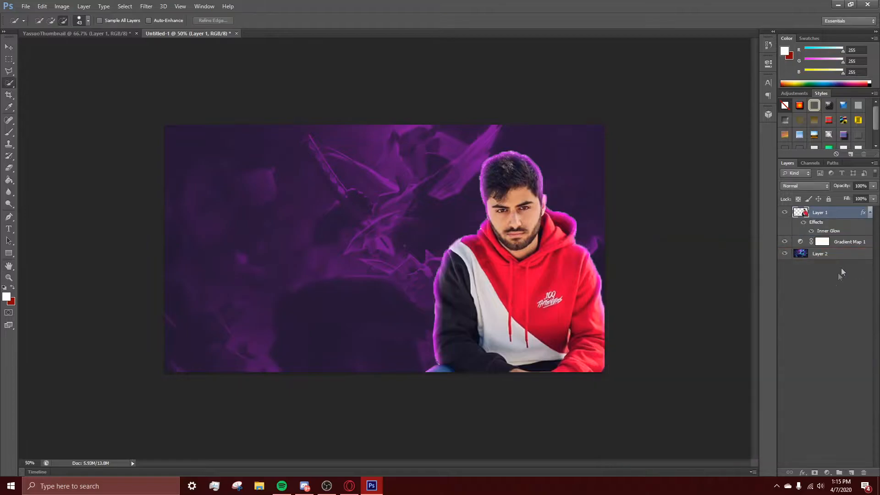
- Add an Outer Glow to the cut-out man on Layer 1 and give it the pale pink colour ffbefb
{"action": "left_click", "coordinate": [802, 472]}
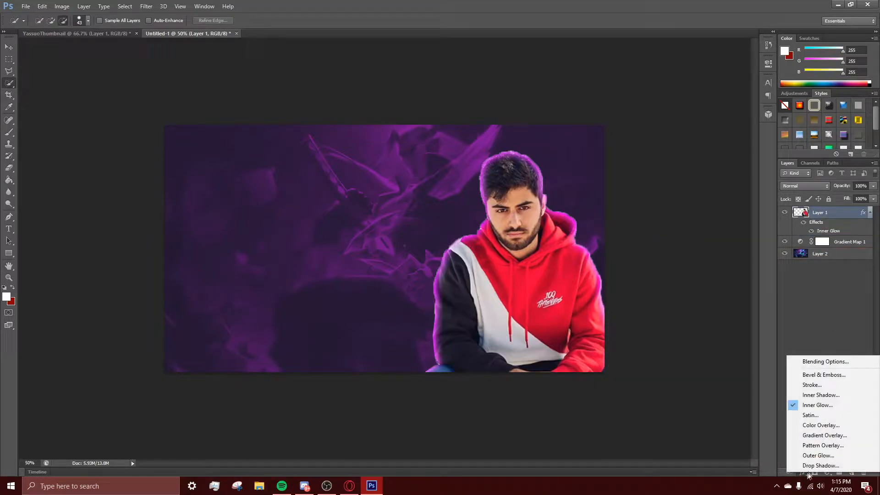
{"action": "left_click", "coordinate": [813, 455]}
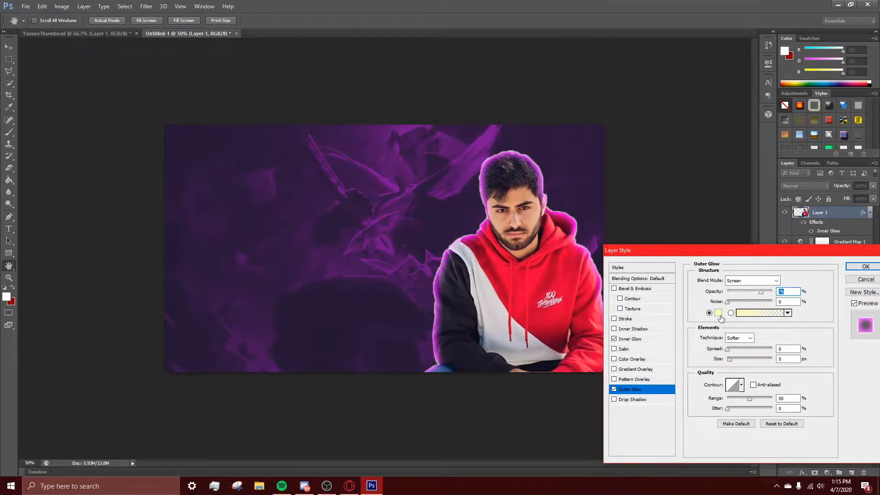
{"action": "left_click", "coordinate": [719, 314]}
{"action": "left_click_drag", "start_coordinate": [180, 321], "coordinate": [179, 299]}
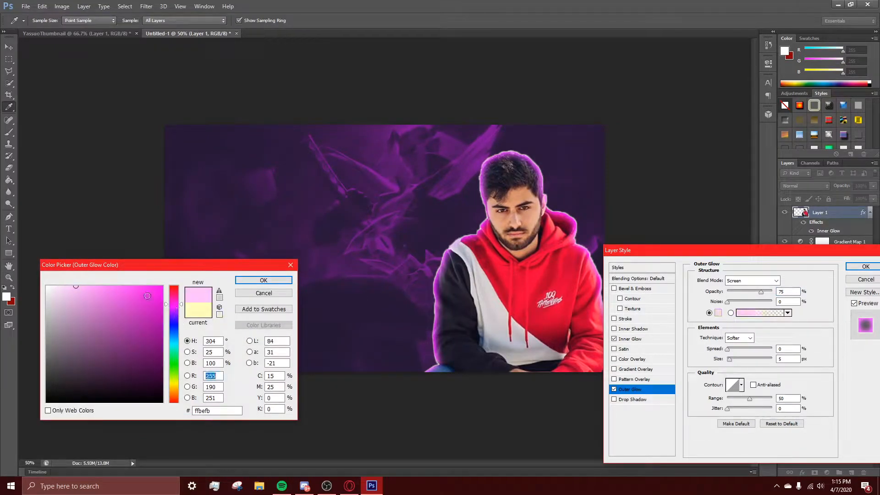
{"action": "left_click", "coordinate": [263, 280]}
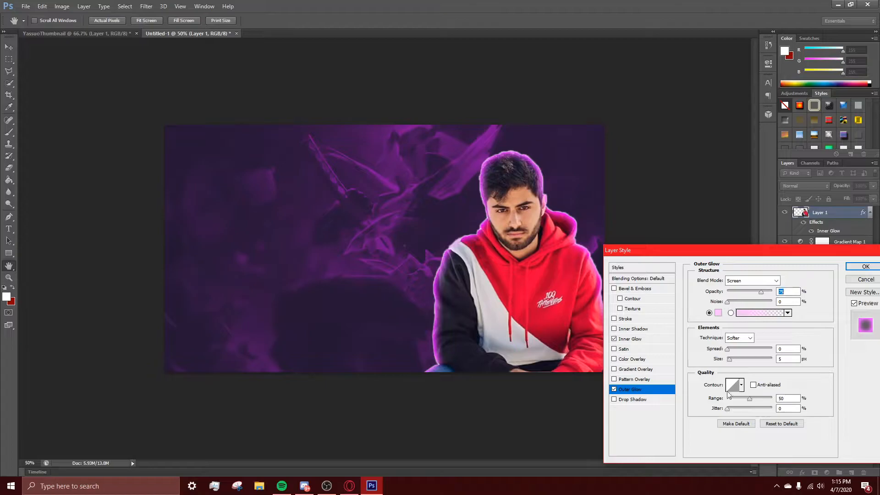
- Set the Outer Glow's jitter to 6%, size to 46 px and opacity to 89%
{"action": "mouse_move", "coordinate": [727, 408]}
{"action": "left_mouse_down"}
{"action": "mouse_move", "coordinate": [738, 409]}
{"action": "mouse_move", "coordinate": [728, 410]}
{"action": "left_mouse_up"}
{"action": "left_click_drag", "start_coordinate": [731, 359], "coordinate": [737, 362]}
{"action": "left_click_drag", "start_coordinate": [765, 295], "coordinate": [768, 296]}
- Change the Outer Glow's colour to vivid purple a525ff
{"action": "left_click", "coordinate": [717, 312]}
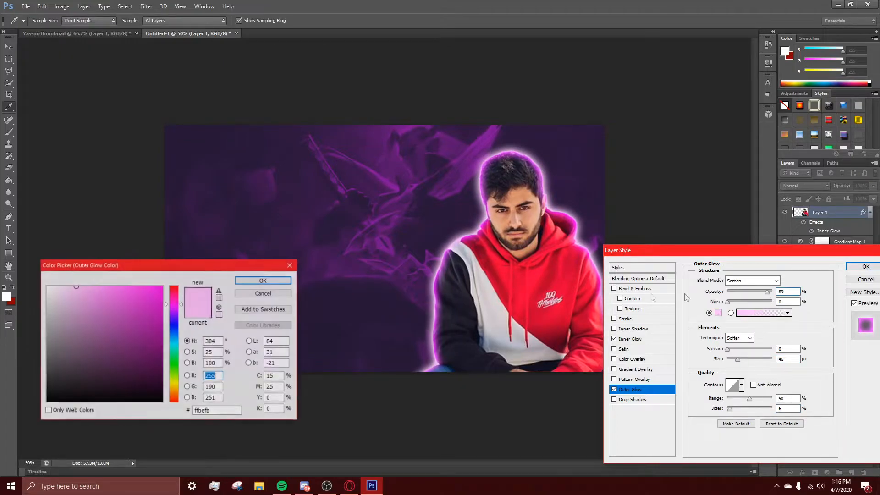
{"action": "left_click", "coordinate": [101, 286]}
{"action": "mouse_move", "coordinate": [176, 306]}
{"action": "left_mouse_down"}
{"action": "mouse_move", "coordinate": [177, 322]}
{"action": "mouse_move", "coordinate": [177, 313]}
{"action": "left_mouse_up"}
{"action": "left_click", "coordinate": [147, 286]}
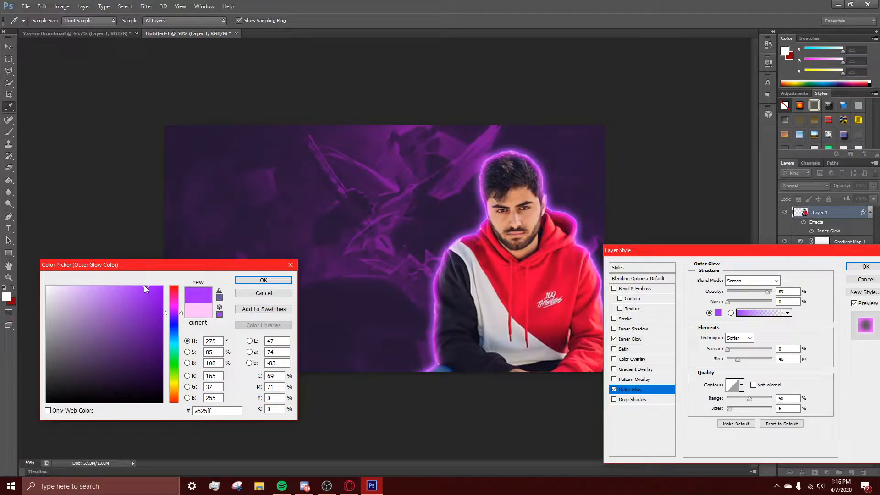
{"action": "left_click", "coordinate": [263, 280]}
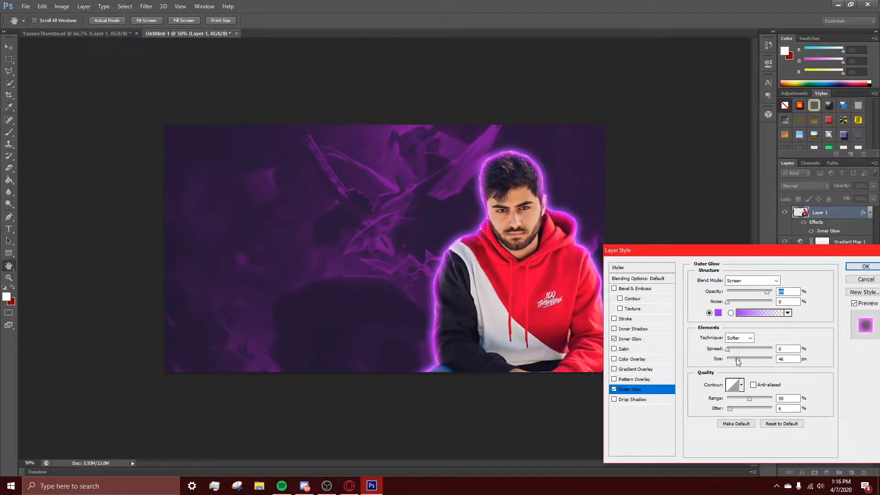
- Increase the size of the Outer Glow around the cut-out man
{"action": "left_click_drag", "start_coordinate": [737, 362], "coordinate": [744, 363]}
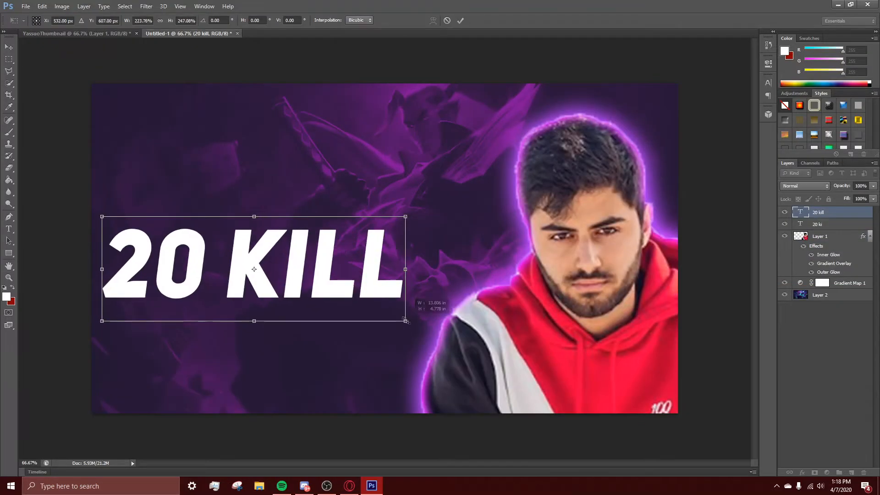
- Move the enlarged 20 KILL text slightly towards the man and apply the transform
{"action": "left_click_drag", "start_coordinate": [340, 279], "coordinate": [353, 282]}
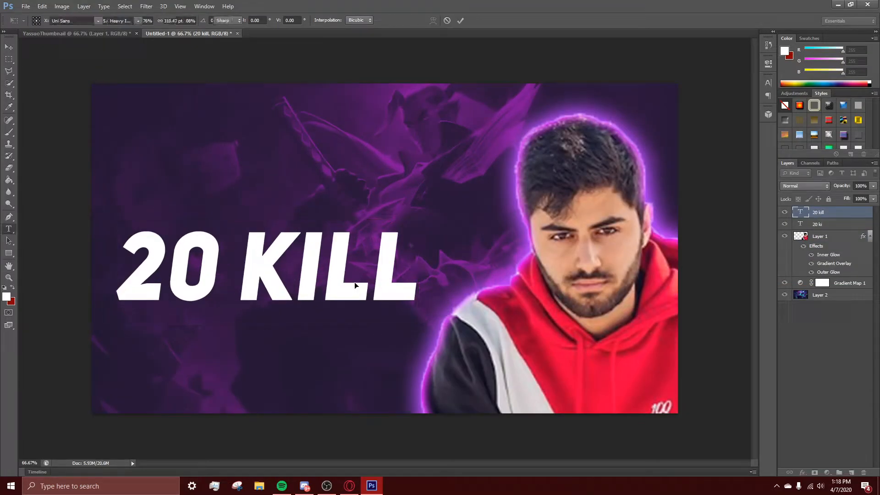
{"action": "key", "text": "Return"}
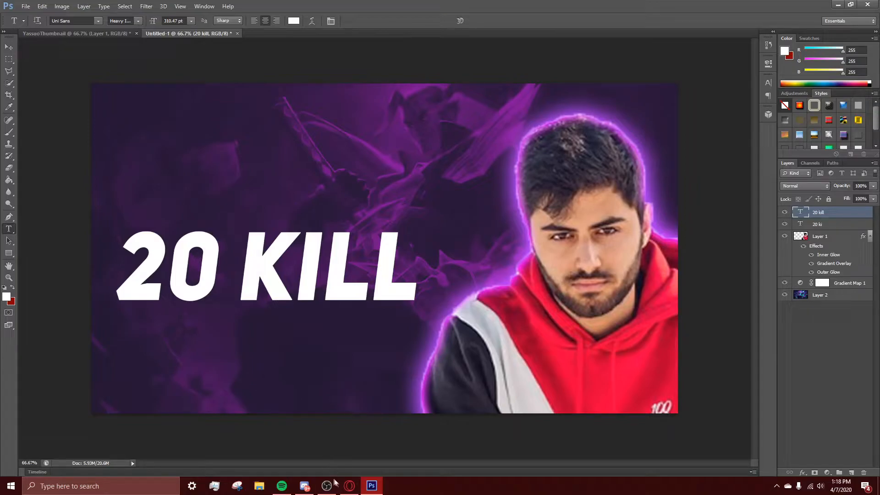
- Look over the thumbnails on the Yassuo YouTube channel in the browser, then return to Photoshop
{"action": "left_click", "coordinate": [349, 486]}
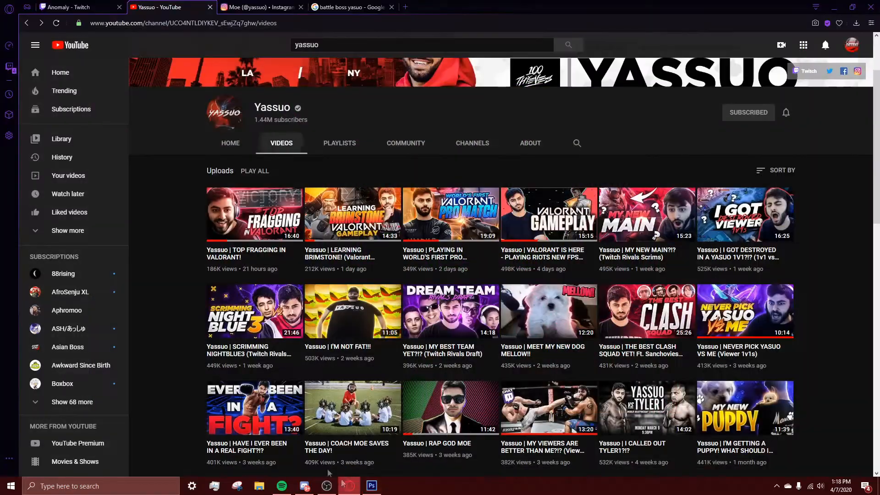
{"action": "left_click", "coordinate": [371, 487]}
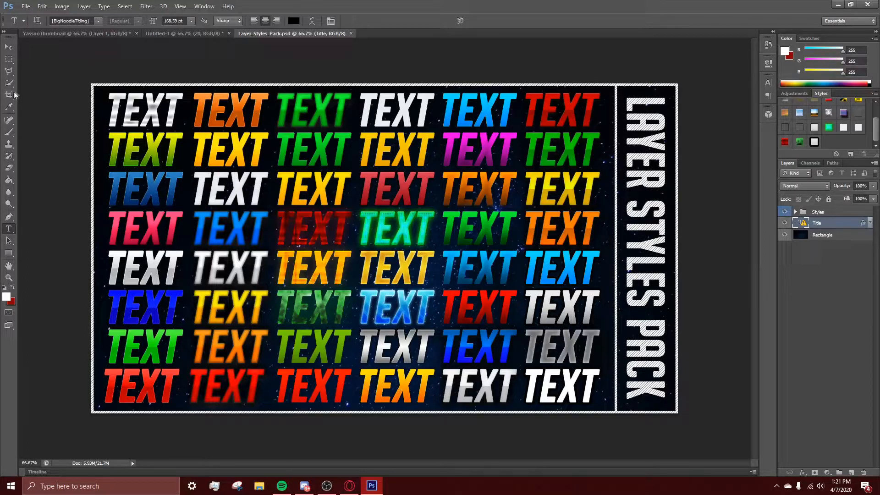
- Save the yellow-orange text style of layer Style copy 32 in Layer_Styles_Pack.psd as a new style preset named Style 9
{"action": "left_click", "coordinate": [9, 47]}
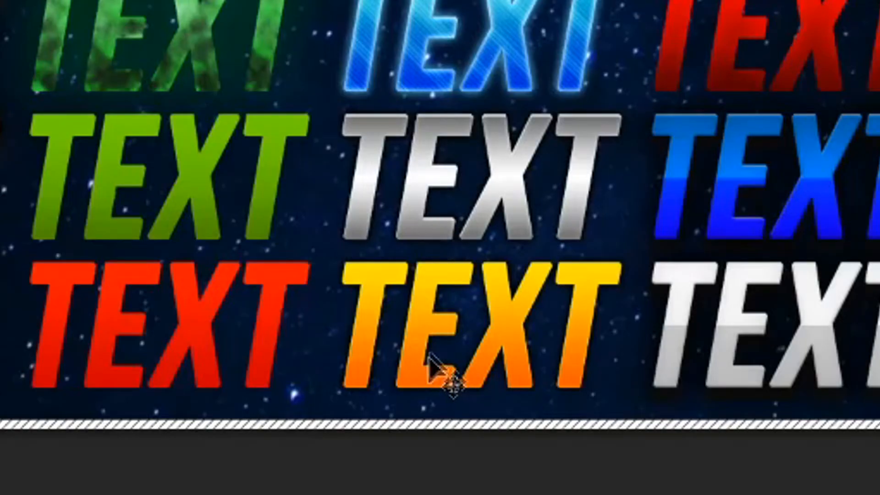
{"action": "right_click", "coordinate": [448, 339]}
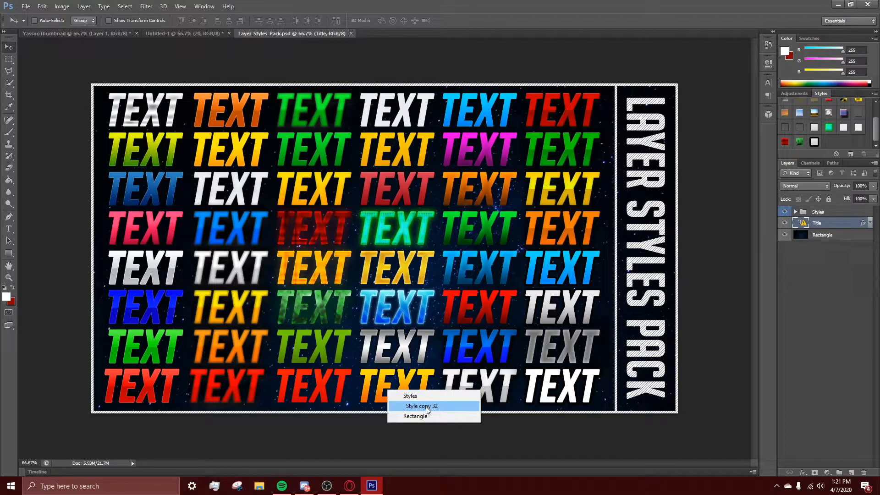
{"action": "left_click", "coordinate": [425, 406]}
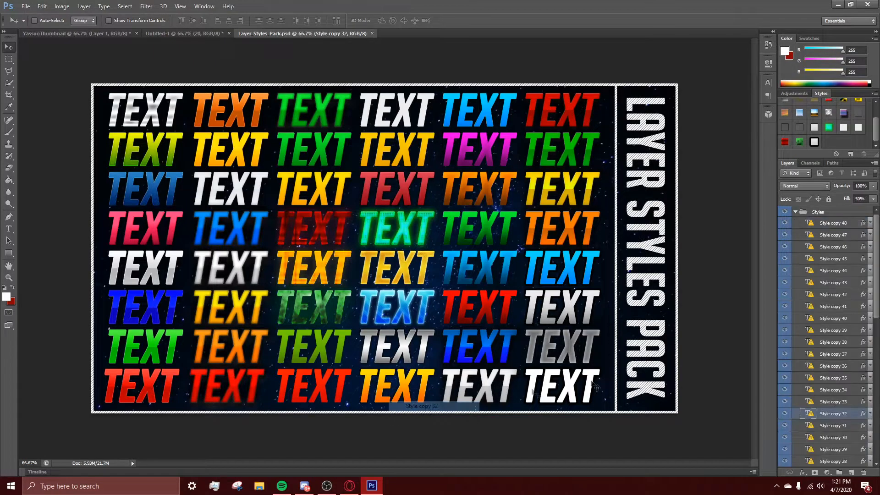
{"action": "left_click", "coordinate": [851, 155]}
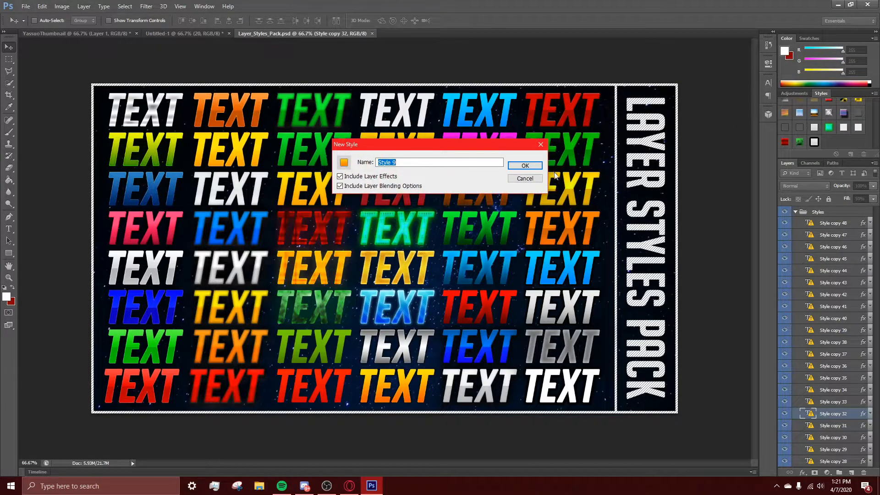
{"action": "left_click", "coordinate": [525, 166]}
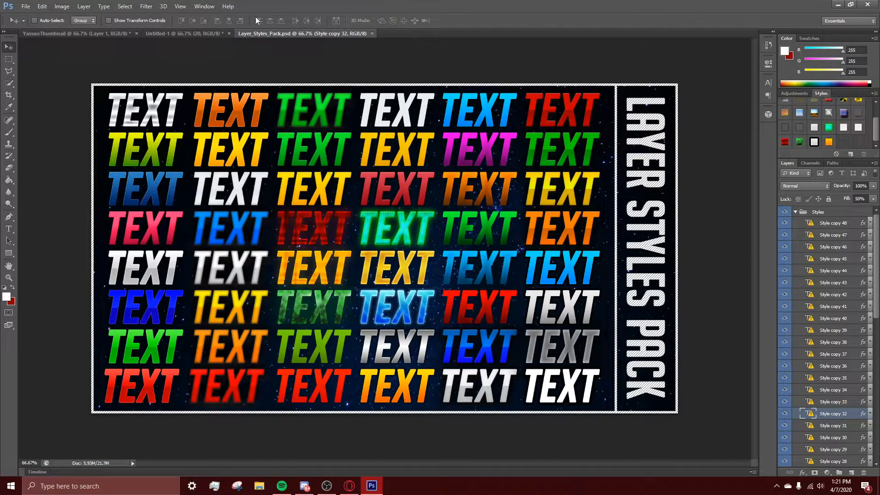
{"action": "left_click", "coordinate": [200, 7]}
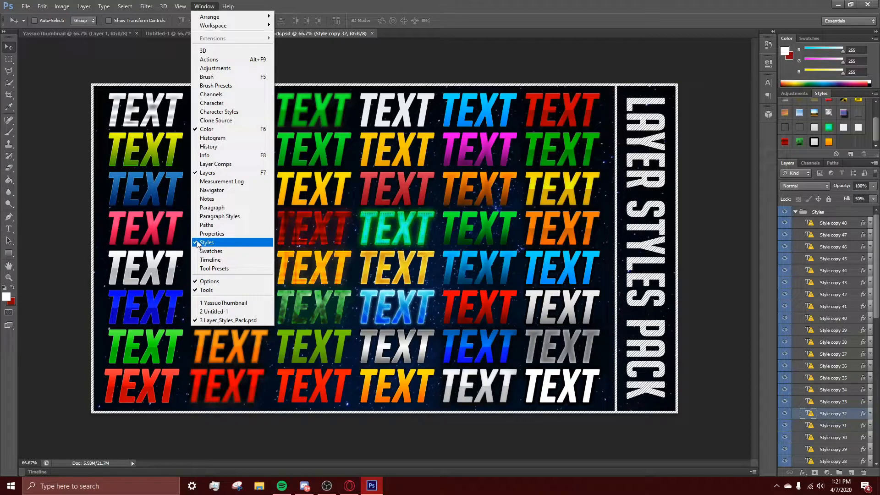
{"action": "left_click", "coordinate": [806, 39]}
{"action": "left_click", "coordinate": [787, 39]}
{"action": "left_click", "coordinate": [807, 40]}
{"action": "left_click", "coordinate": [788, 39]}
{"action": "left_click", "coordinate": [806, 39]}
{"action": "left_click", "coordinate": [788, 39]}
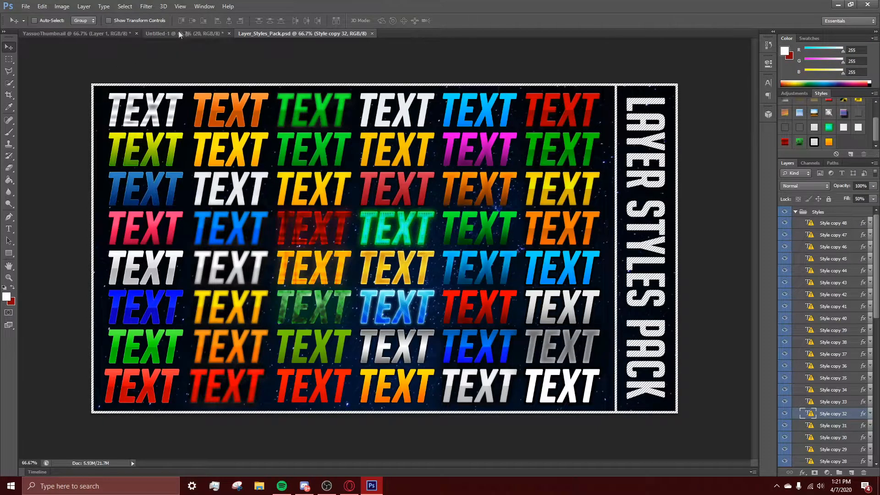
- Apply the saved yellow-orange style preset to the 20 text layer in the Untitled-1 thumbnail
{"action": "left_click", "coordinate": [200, 34]}
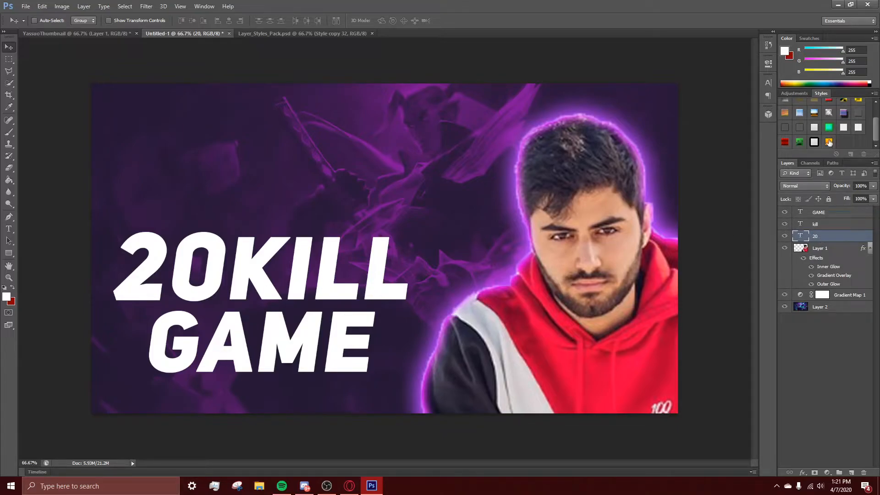
{"action": "left_click", "coordinate": [828, 143]}
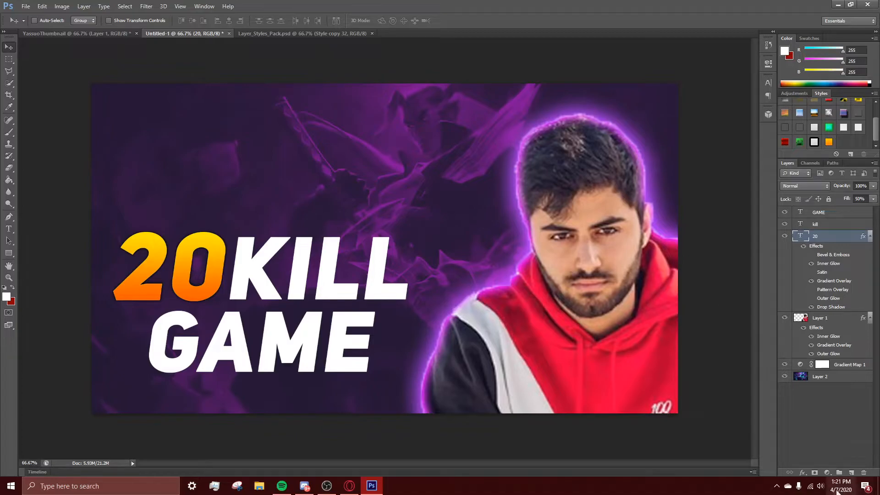
- Set the Drop Shadow size of the 20 text to 40 px and apply the effect
{"action": "left_click", "coordinate": [802, 472]}
{"action": "left_click", "coordinate": [826, 464]}
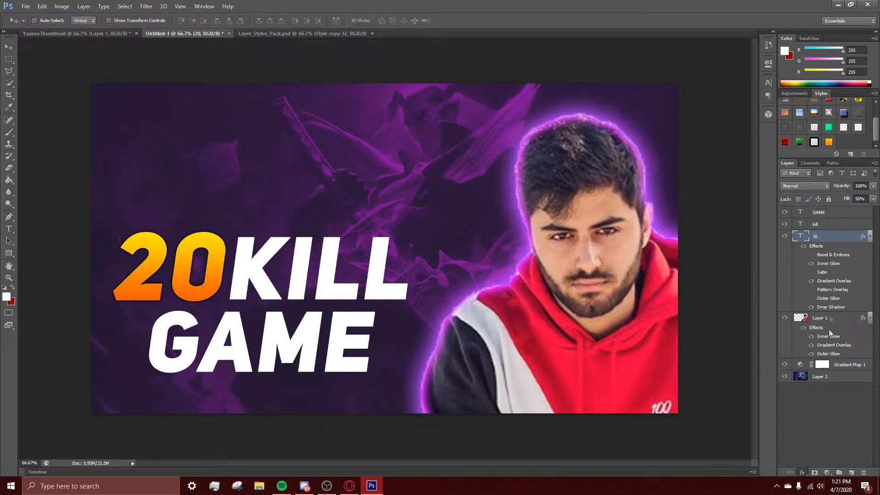
{"action": "left_click_drag", "start_coordinate": [731, 344], "coordinate": [742, 347]}
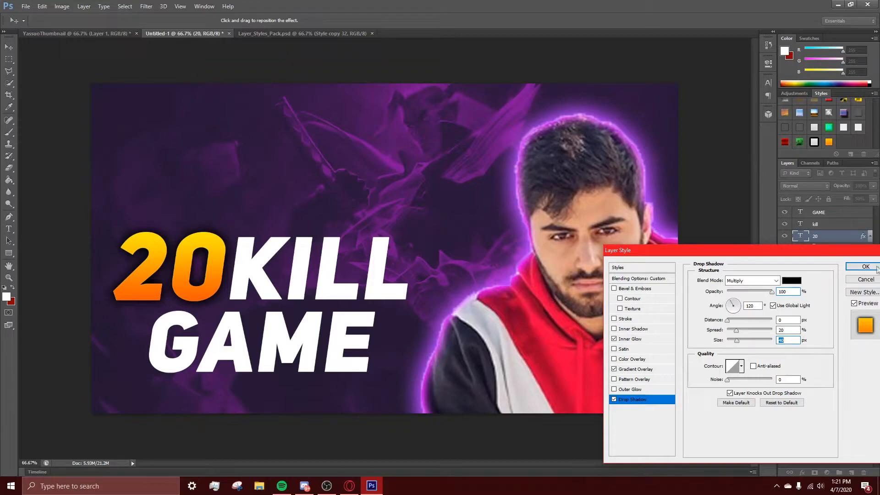
{"action": "left_click", "coordinate": [878, 269]}
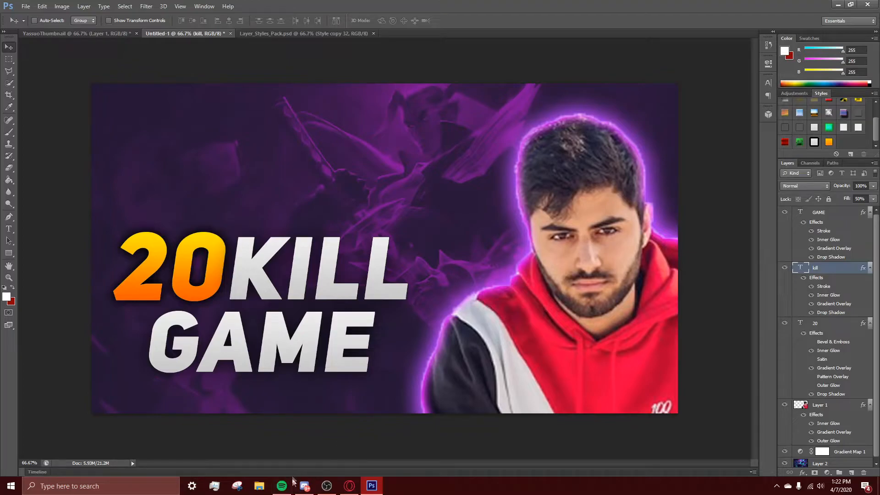
- Copy the Battle Boss Yasuo splash art from the browser's image results and paste it into the thumbnail in Photoshop
{"action": "left_click", "coordinate": [350, 487]}
{"action": "scroll", "coordinate": [313, 157], "scroll_direction": "down", "scroll_amount": 1}
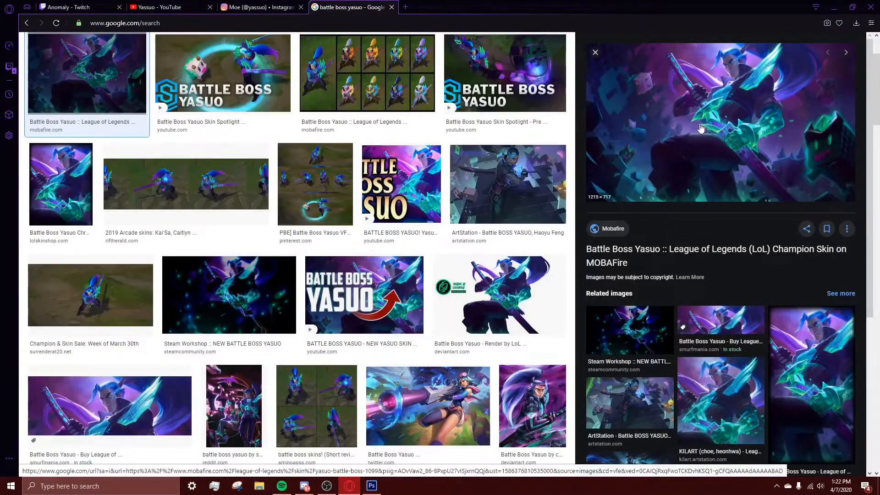
{"action": "right_click", "coordinate": [746, 136]}
{"action": "left_click", "coordinate": [772, 234]}
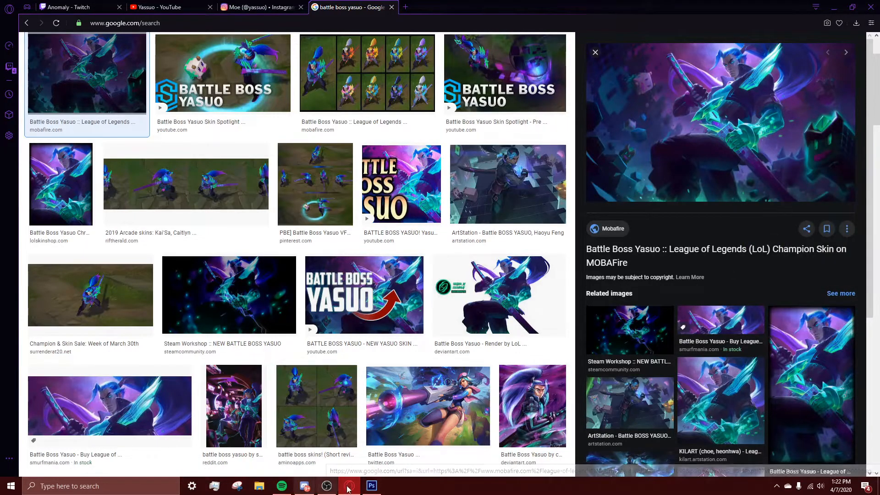
{"action": "left_click", "coordinate": [372, 486]}
{"action": "key", "text": "ctrl+v"}
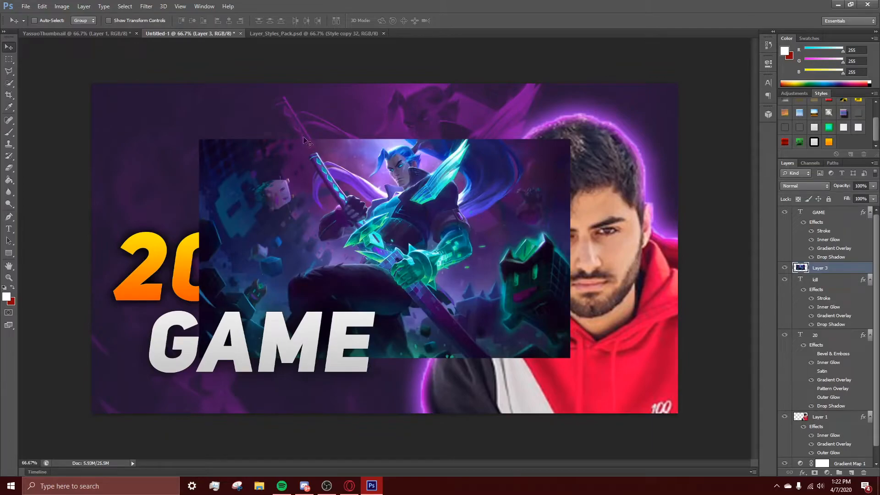
- Flip the pasted Battle Boss Yasuo artwork horizontally
{"action": "key", "text": "ctrl+t"}
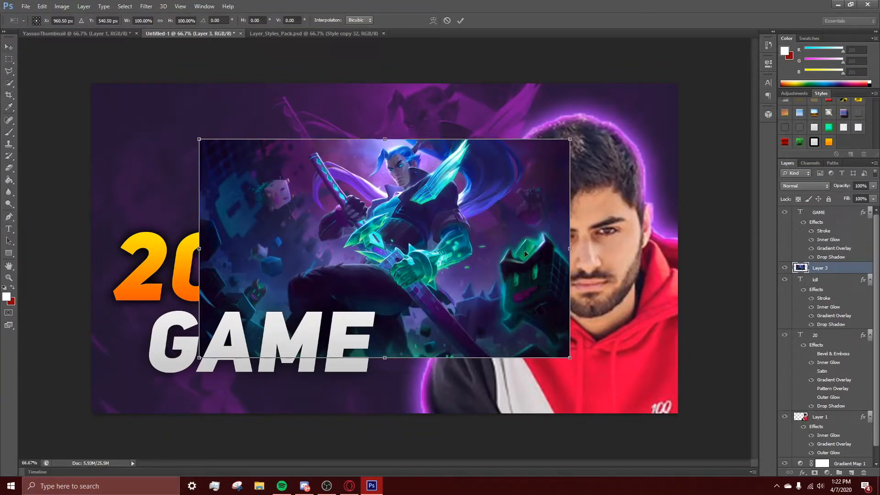
{"action": "right_click", "coordinate": [511, 250]}
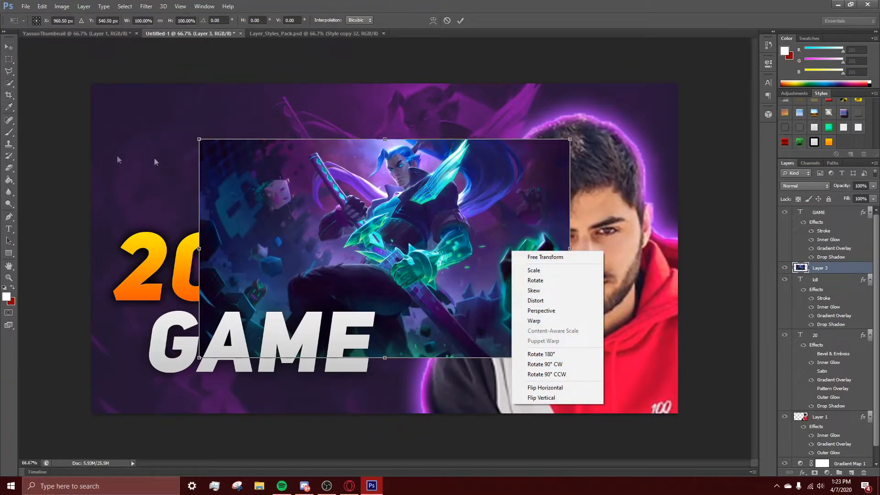
{"action": "left_click", "coordinate": [540, 388]}
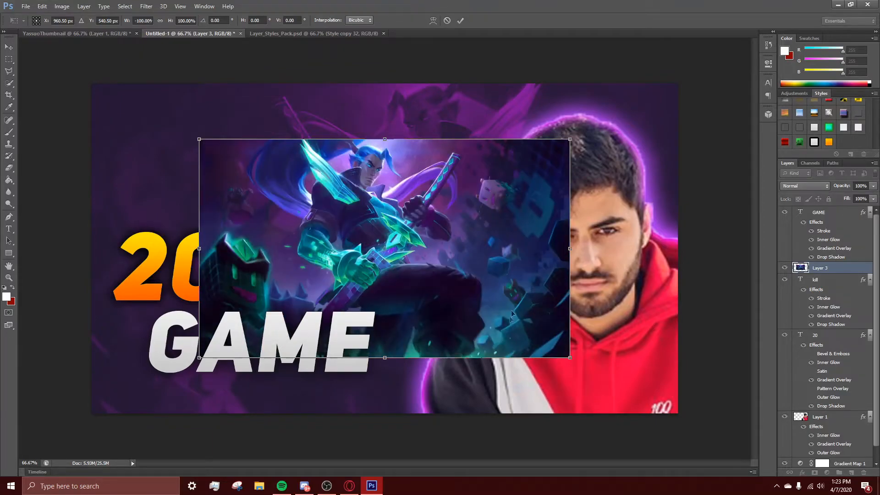
- Scale the flipped Yasuo artwork up to about 159% so it covers most of the canvas
{"action": "left_click_drag", "start_coordinate": [570, 366], "coordinate": [717, 442]}
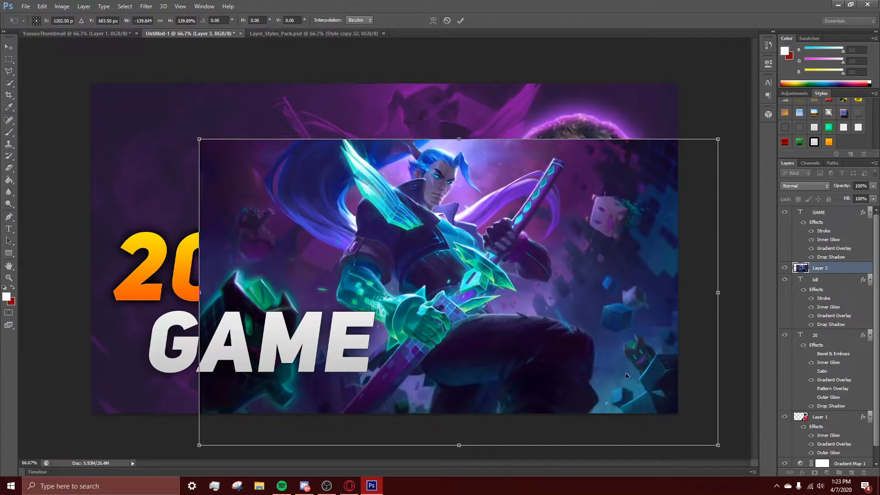
{"action": "left_click_drag", "start_coordinate": [637, 355], "coordinate": [515, 291]}
{"action": "left_click_drag", "start_coordinate": [594, 380], "coordinate": [663, 429]}
{"action": "key", "text": "ctrl+minus"}
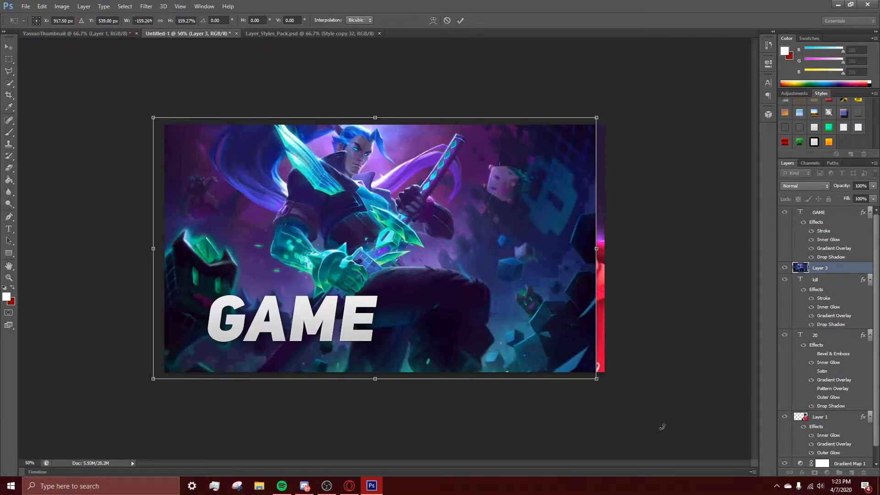
- Shift the Yasuo artwork so the champion sits at the thumbnail's left edge, and place Layer 3 directly below Layer 1
{"action": "left_click_drag", "start_coordinate": [538, 341], "coordinate": [410, 337]}
{"action": "left_click_drag", "start_coordinate": [364, 215], "coordinate": [352, 214]}
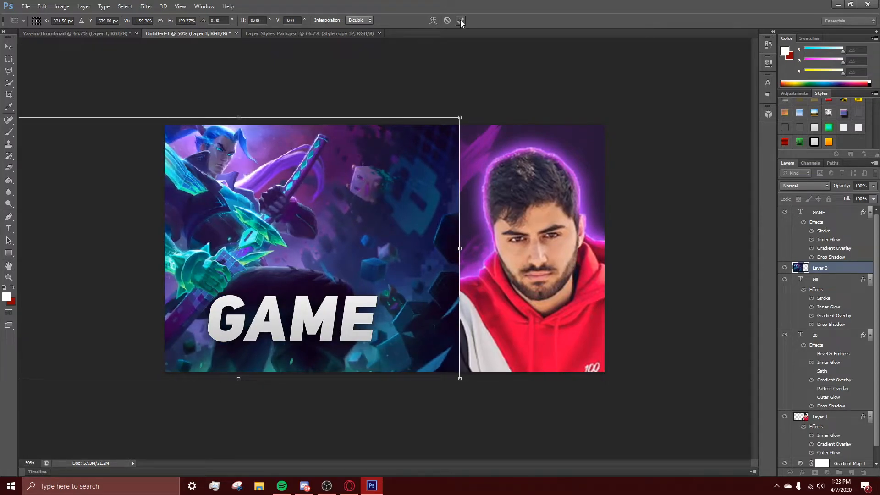
{"action": "left_click", "coordinate": [460, 20]}
{"action": "scroll", "coordinate": [832, 274], "scroll_direction": "down", "scroll_amount": 1}
{"action": "left_click_drag", "start_coordinate": [819, 485], "coordinate": [824, 443]}
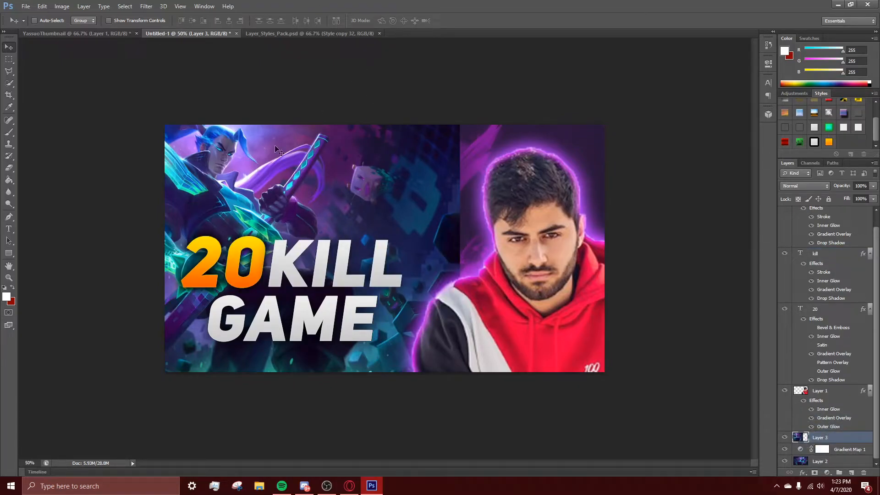
- Erase the right part of the Yasuo artwork on Layer 3 with a 706 px eraser to blend it into the purple background
{"action": "key", "text": "e"}
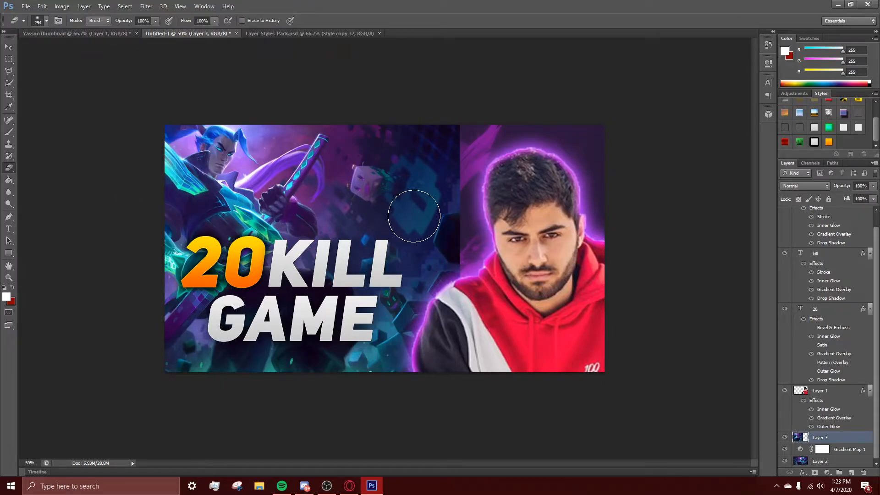
{"action": "right_click", "coordinate": [416, 214], "text": "alt"}
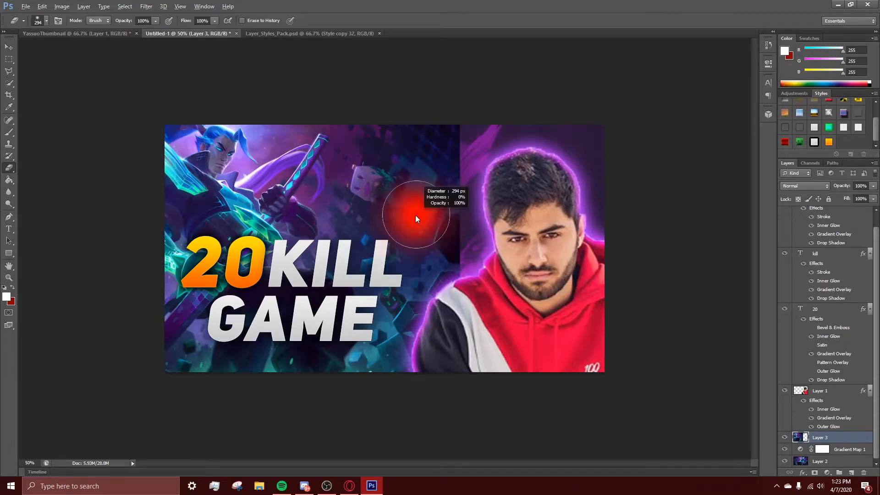
{"action": "left_click_drag", "start_coordinate": [415, 216], "coordinate": [421, 217]}
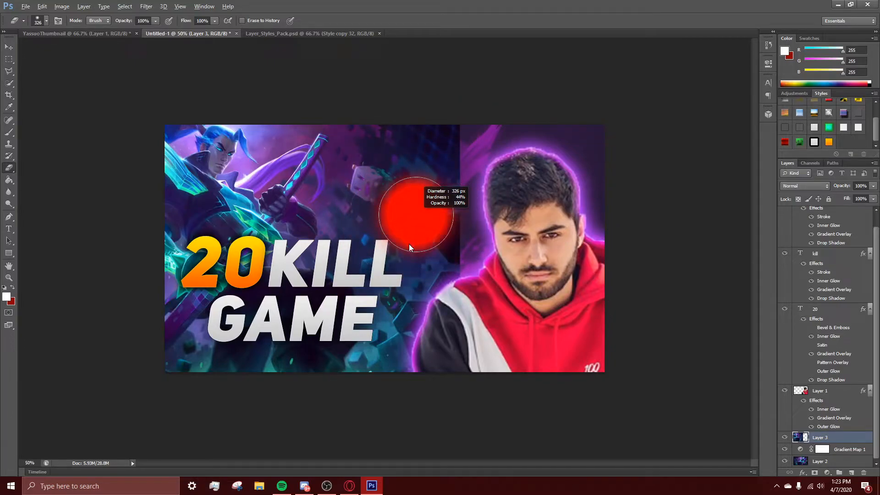
{"action": "mouse_move", "coordinate": [410, 97]}
{"action": "left_mouse_down"}
{"action": "mouse_move", "coordinate": [463, 74]}
{"action": "mouse_move", "coordinate": [459, 49]}
{"action": "left_mouse_up"}
{"action": "mouse_move", "coordinate": [345, 234]}
{"action": "left_mouse_down"}
{"action": "mouse_move", "coordinate": [400, 232]}
{"action": "mouse_move", "coordinate": [360, 232]}
{"action": "mouse_move", "coordinate": [353, 175]}
{"action": "mouse_move", "coordinate": [358, 306]}
{"action": "left_mouse_up"}
{"action": "mouse_move", "coordinate": [353, 274]}
{"action": "left_mouse_down"}
{"action": "mouse_move", "coordinate": [352, 156]}
{"action": "mouse_move", "coordinate": [367, 147]}
{"action": "mouse_move", "coordinate": [422, 166]}
{"action": "mouse_move", "coordinate": [344, 200]}
{"action": "mouse_move", "coordinate": [404, 215]}
{"action": "mouse_move", "coordinate": [393, 215]}
{"action": "mouse_move", "coordinate": [411, 191]}
{"action": "left_mouse_up"}
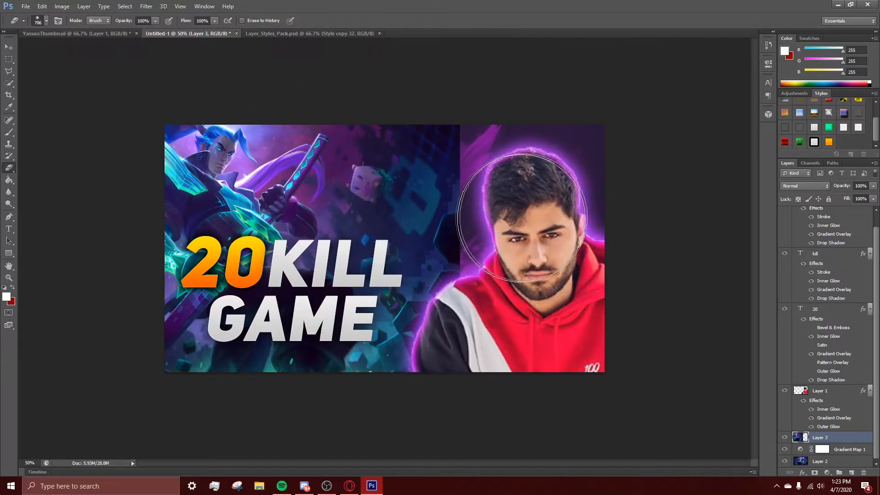
{"action": "mouse_move", "coordinate": [472, 393]}
{"action": "mouse_move", "coordinate": [472, 392]}
{"action": "left_mouse_down"}
{"action": "mouse_move", "coordinate": [432, 108]}
{"action": "mouse_move", "coordinate": [440, 247]}
{"action": "mouse_move", "coordinate": [418, 122]}
{"action": "mouse_move", "coordinate": [430, 239]}
{"action": "mouse_move", "coordinate": [462, 348]}
{"action": "mouse_move", "coordinate": [404, 118]}
{"action": "mouse_move", "coordinate": [441, 226]}
{"action": "mouse_move", "coordinate": [416, 229]}
{"action": "left_mouse_up"}
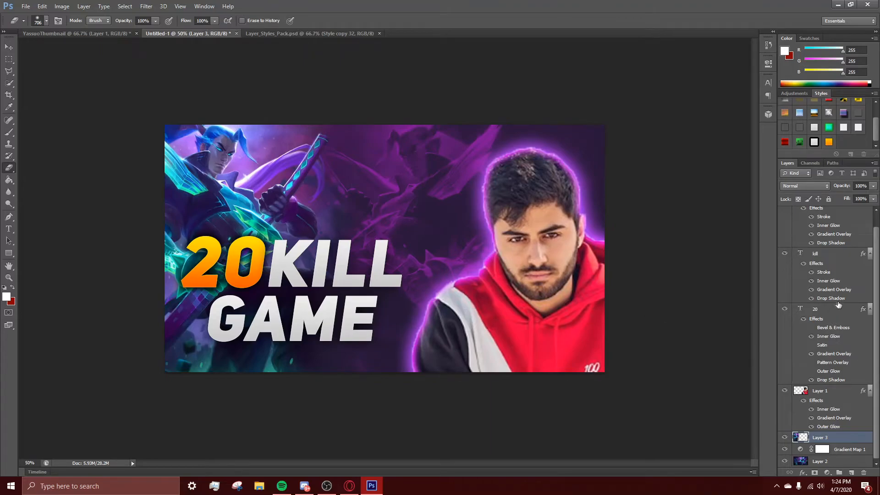
- Add a new empty layer above the GAME text layer
{"action": "scroll", "coordinate": [831, 304], "scroll_direction": "up", "scroll_amount": 1}
{"action": "left_click", "coordinate": [834, 214]}
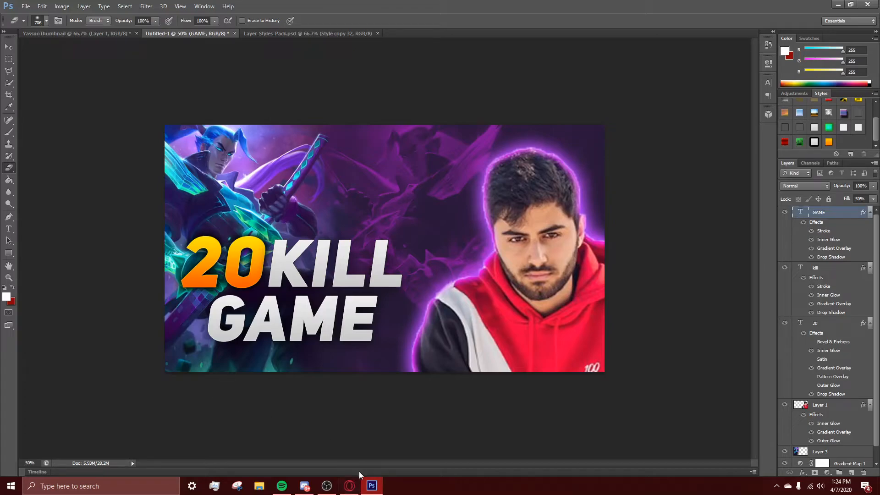
{"action": "left_click", "coordinate": [851, 474]}
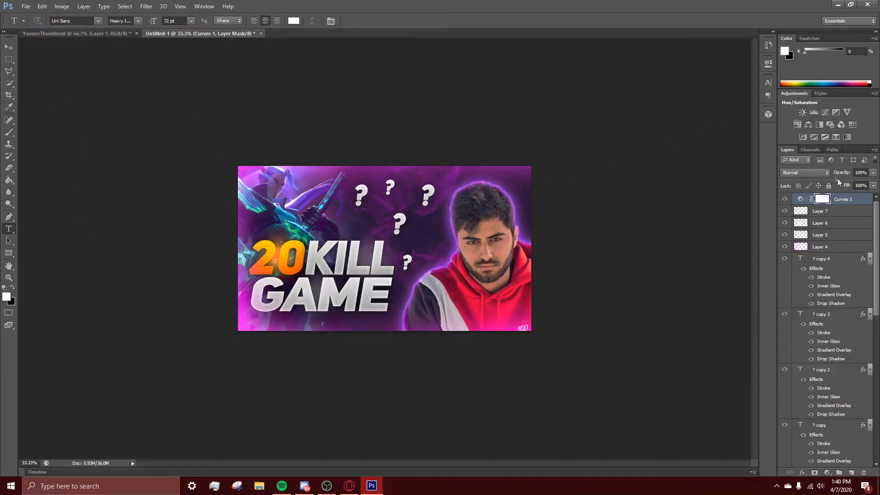
- Add another Curves adjustment layer above Curves 1, leaving its curve at the default
{"action": "left_click", "coordinate": [824, 112]}
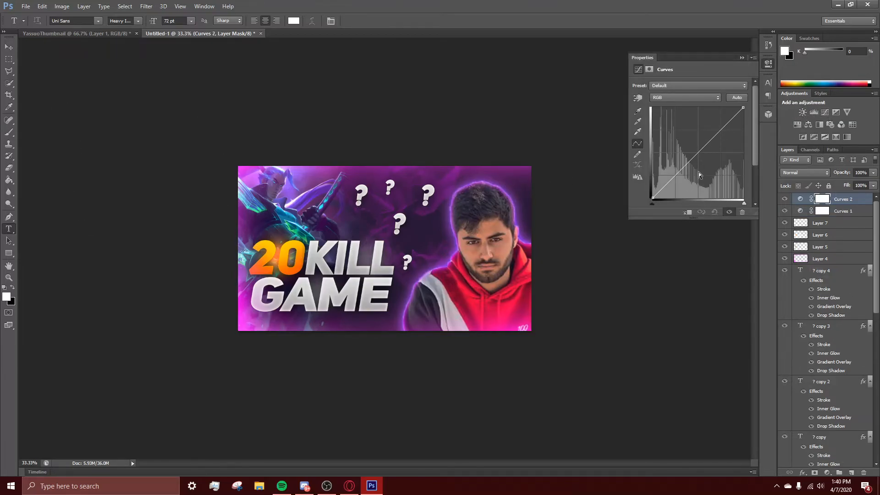
{"action": "left_click", "coordinate": [742, 57]}
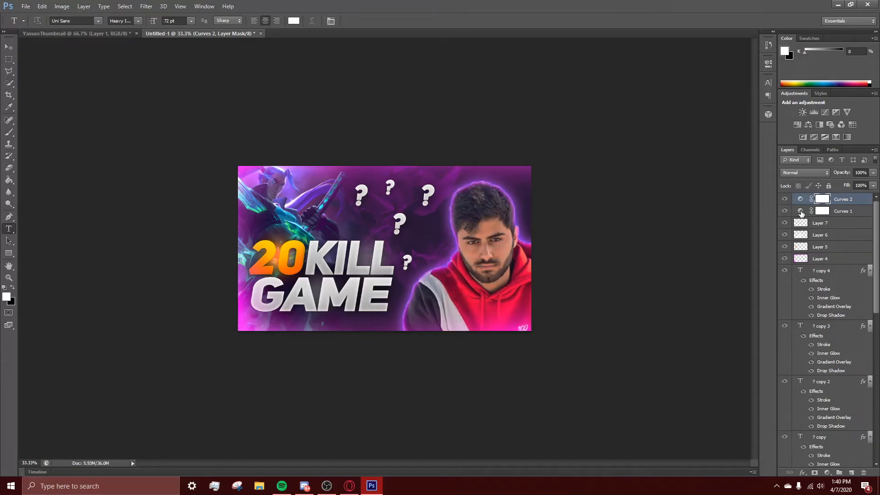
- Examine the curve settings of the existing Curves 1 adjustment layer
{"action": "double_click", "coordinate": [801, 211]}
{"action": "left_click", "coordinate": [663, 186]}
{"action": "left_click", "coordinate": [742, 58]}
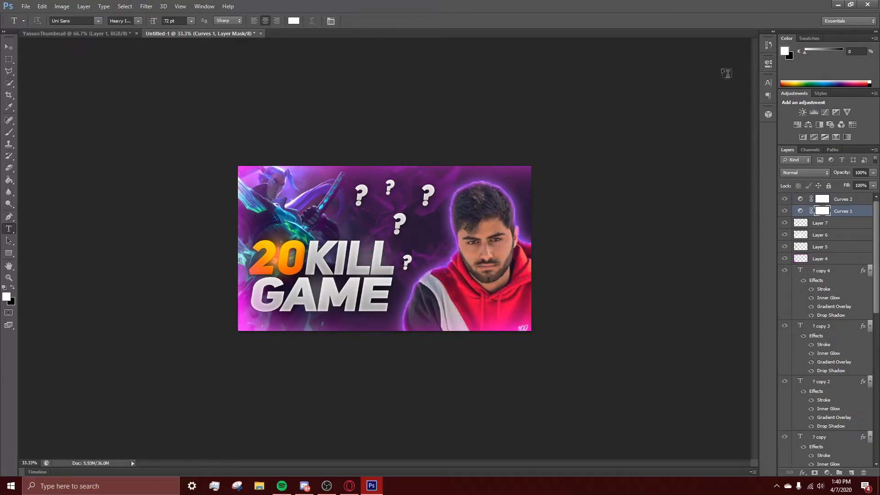